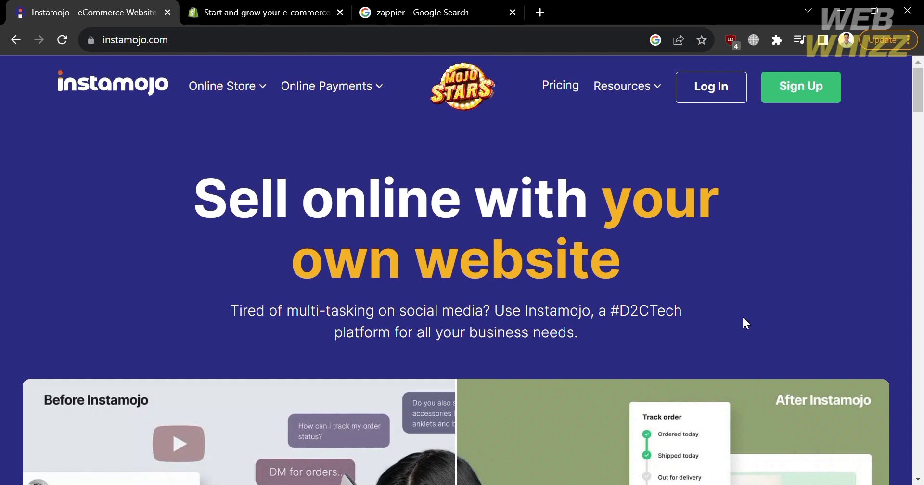
scroll(742, 316, "down", 7)
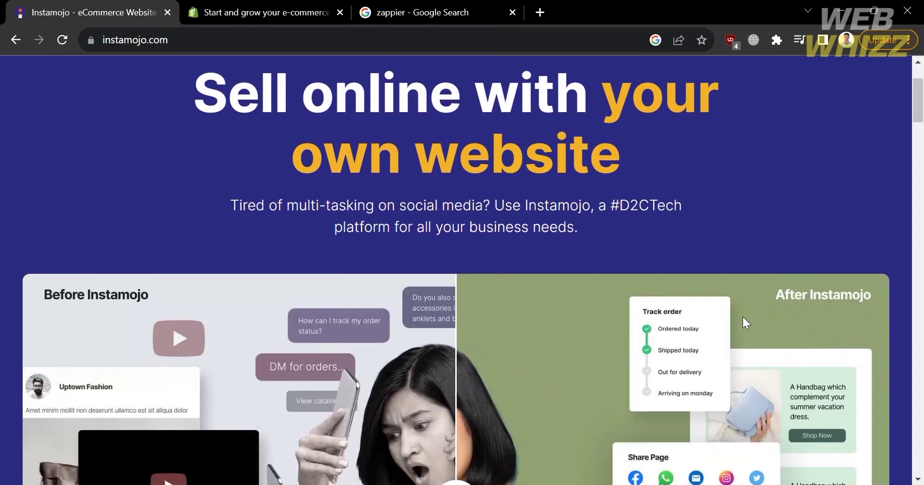
scroll(748, 324, "down", 7)
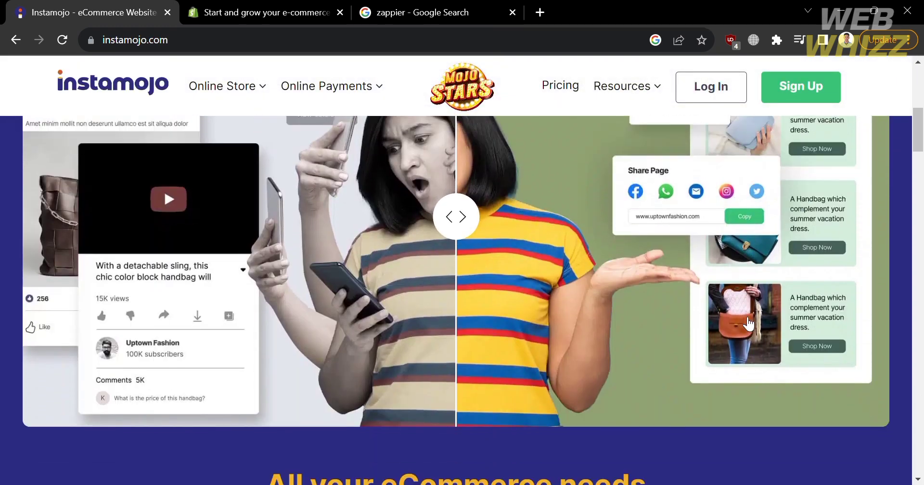
scroll(744, 318, "down", 8)
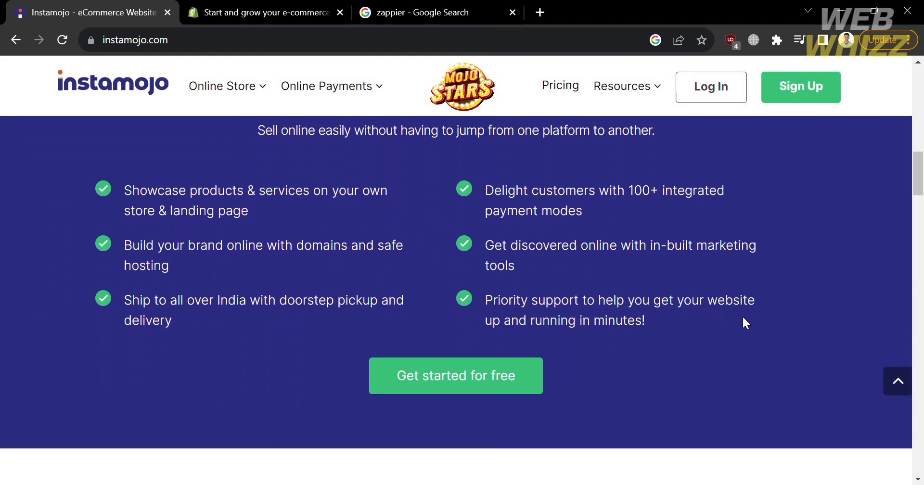
scroll(749, 324, "down", 6)
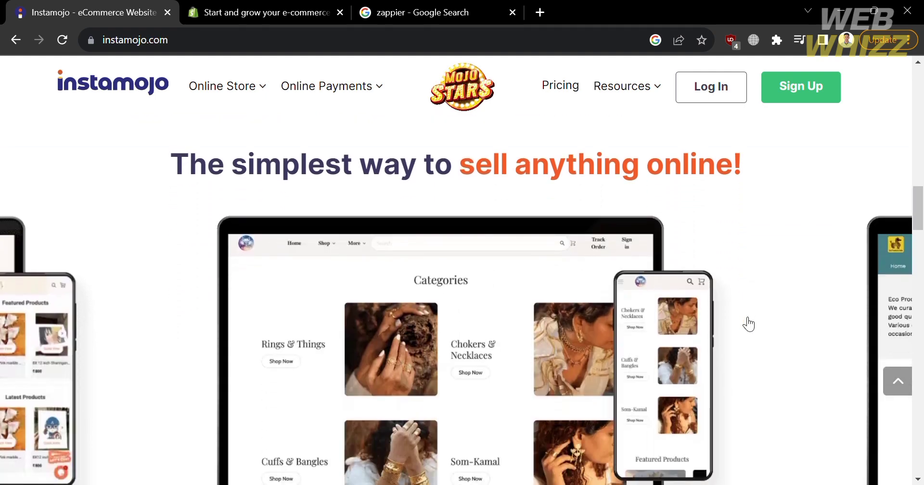
scroll(744, 319, "down", 10)
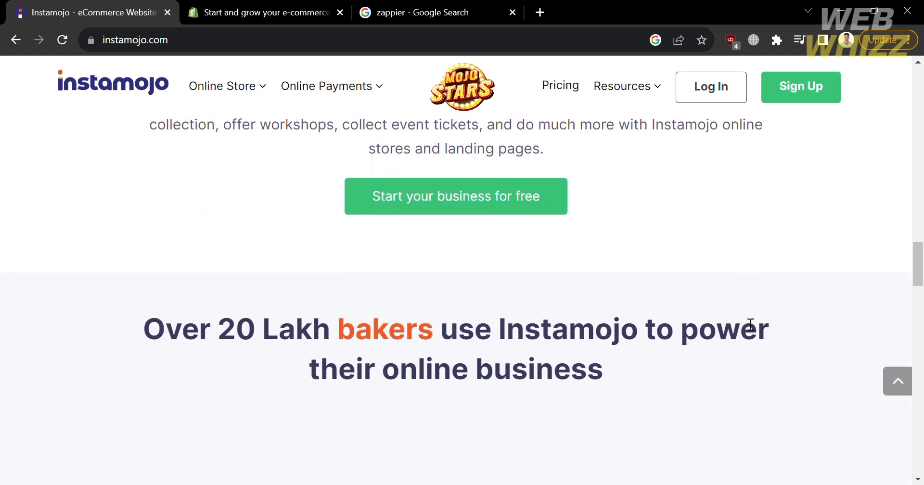
scroll(744, 322, "down", 5)
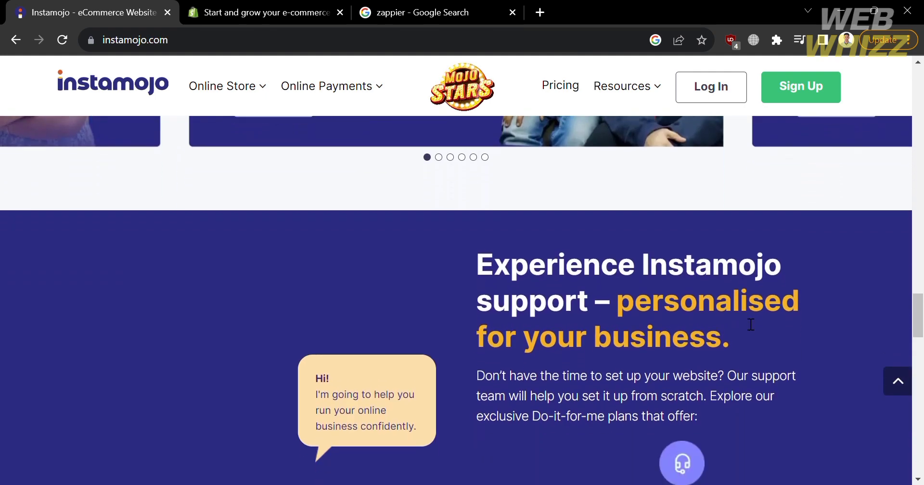
scroll(745, 322, "down", 1)
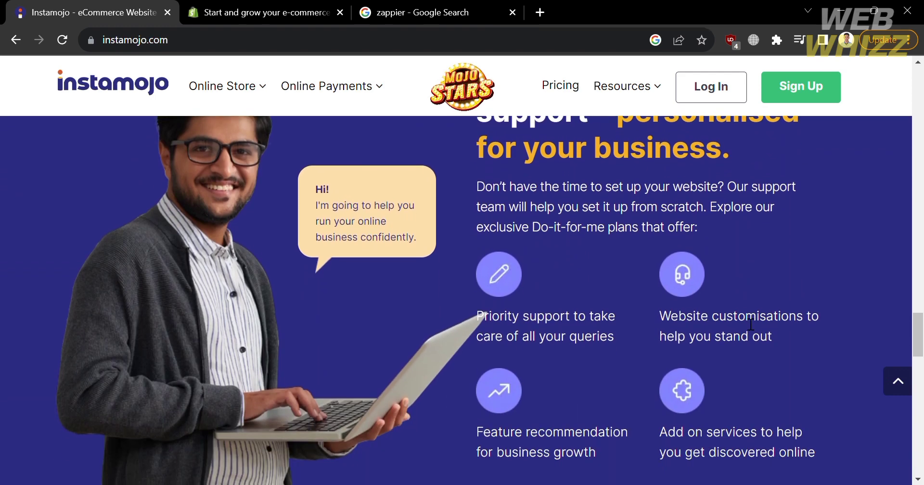
scroll(745, 322, "up", 3)
scroll(745, 323, "down", 2)
scroll(743, 315, "down", 4)
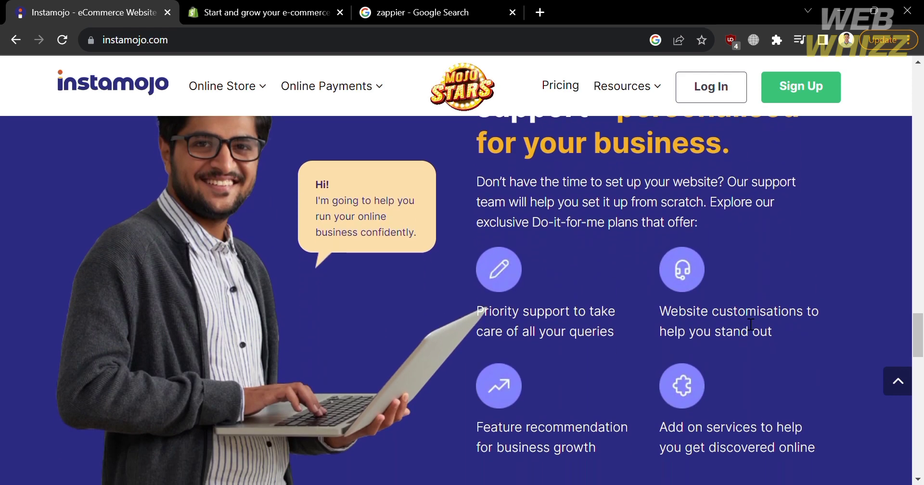
scroll(744, 320, "down", 2)
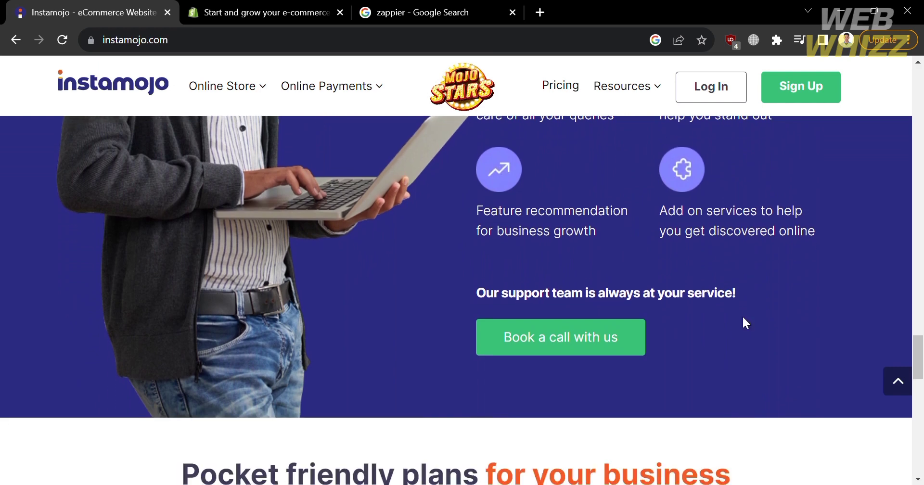
scroll(743, 319, "up", 3)
scroll(744, 320, "down", 3)
scroll(743, 321, "down", 2)
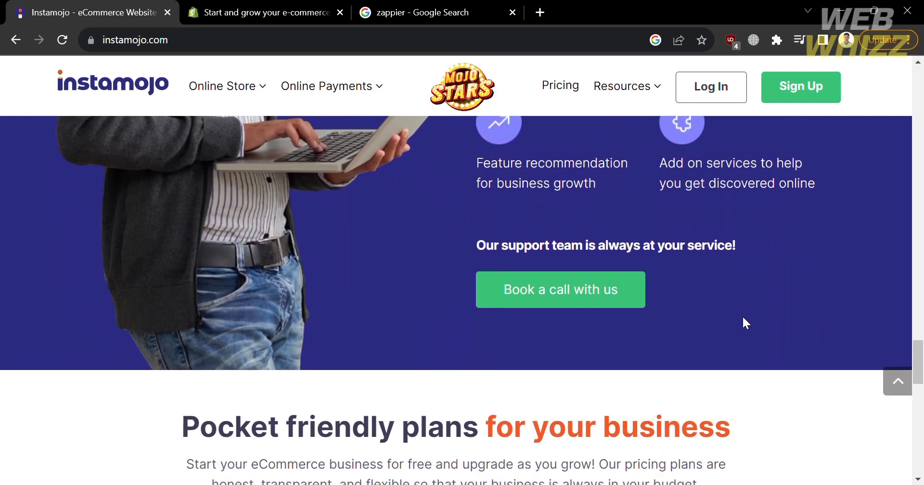
scroll(743, 317, "down", 5)
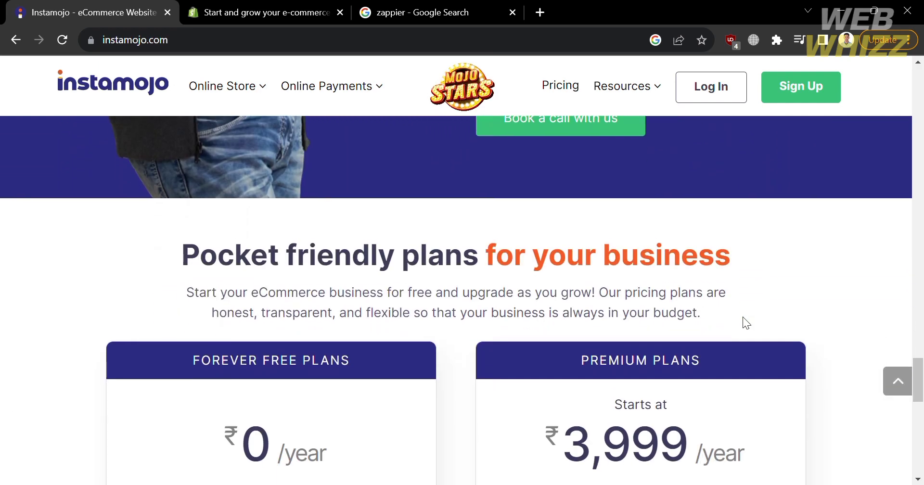
scroll(744, 317, "up", 1)
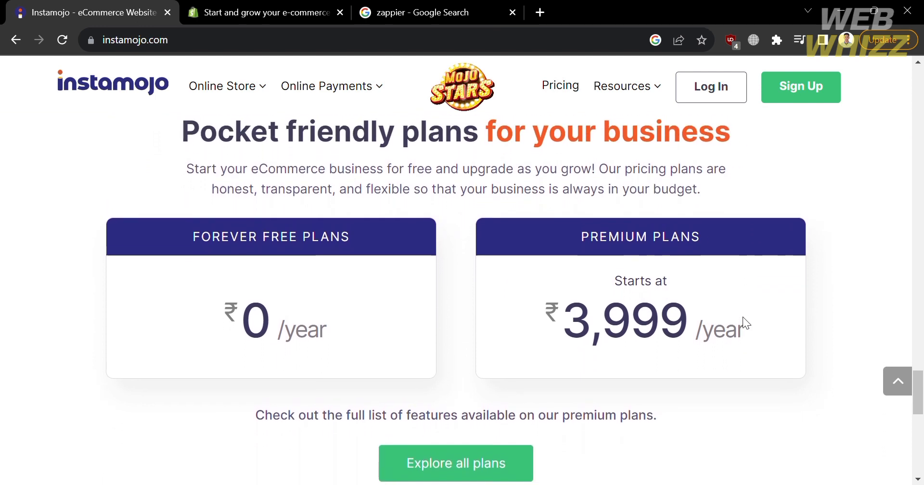
scroll(744, 317, "down", 2)
scroll(743, 317, "down", 2)
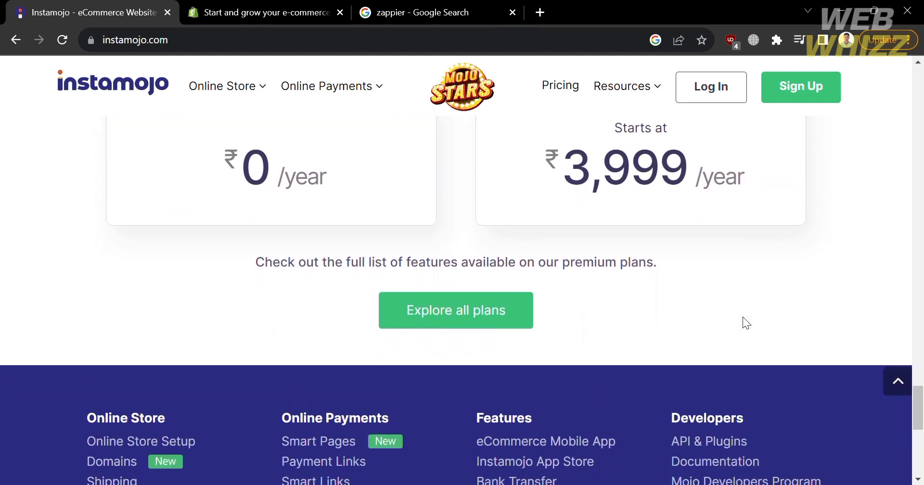
scroll(743, 317, "down", 9)
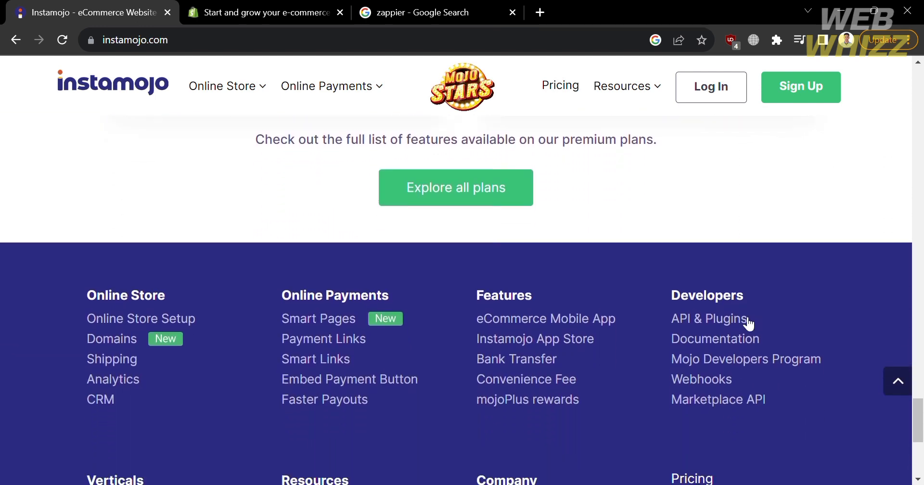
scroll(743, 316, "up", 9)
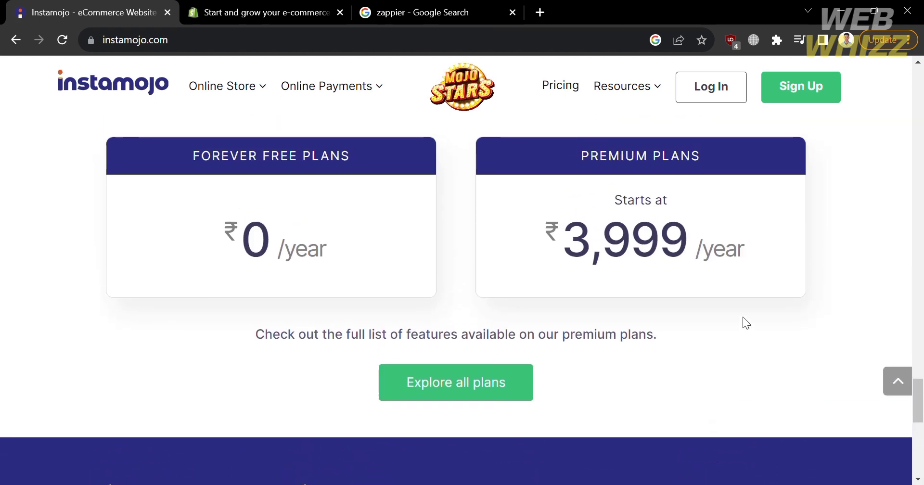
scroll(743, 316, "up", 2)
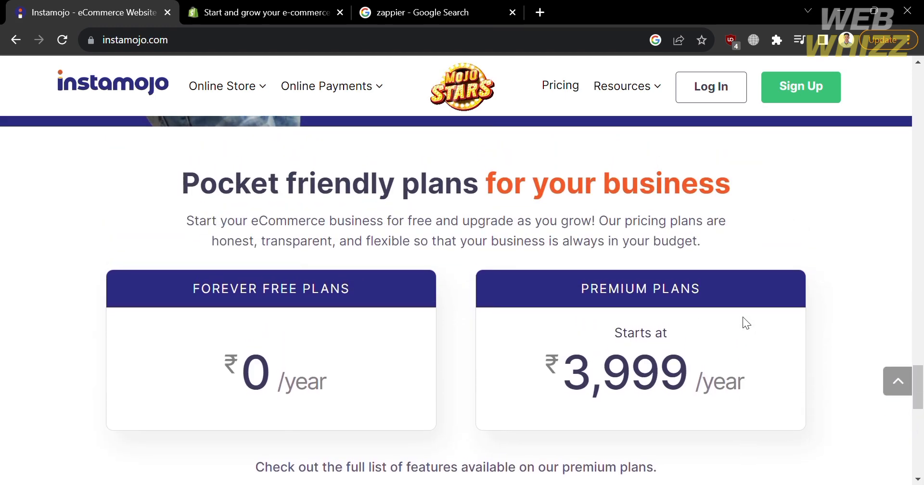
scroll(743, 317, "down", 4)
scroll(743, 317, "down", 9)
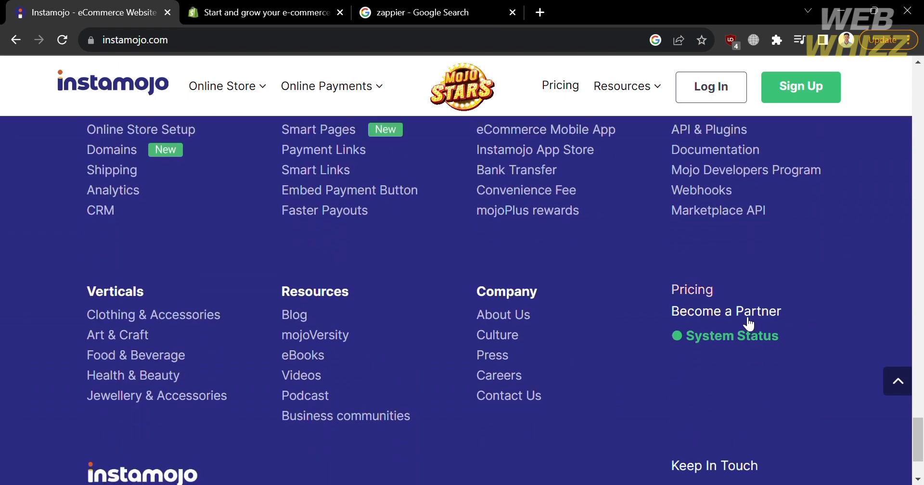
scroll(743, 319, "up", 2)
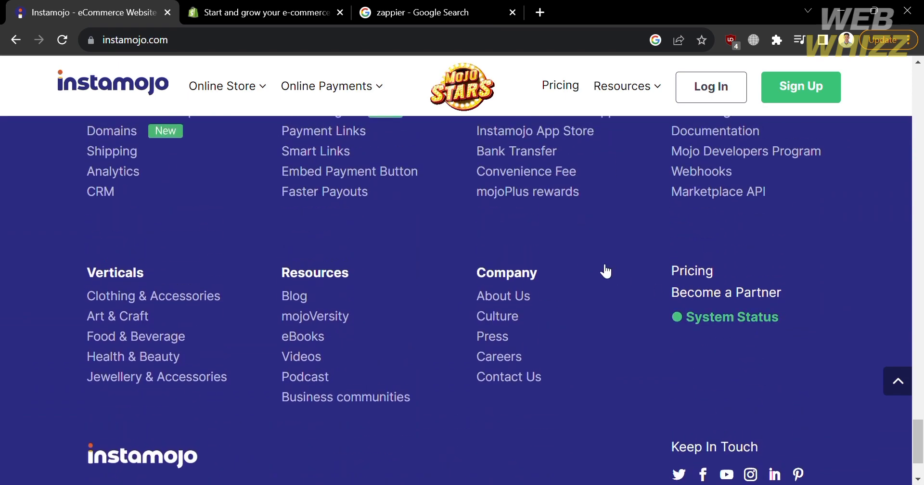
scroll(605, 268, "up", 2)
scroll(634, 303, "up", 2)
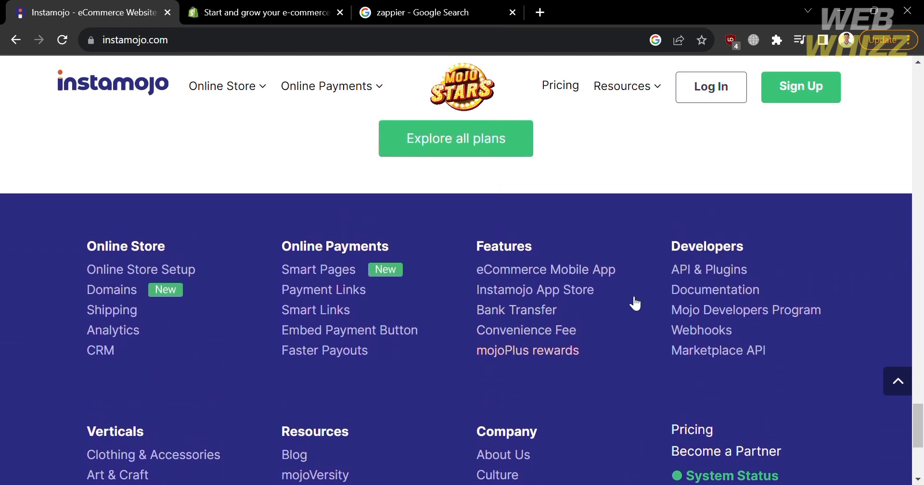
scroll(636, 303, "up", 15)
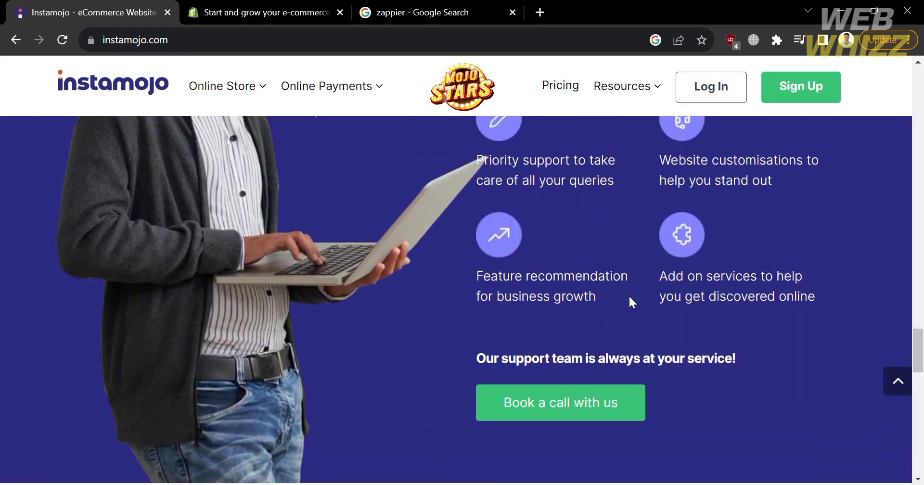
scroll(636, 303, "up", 15)
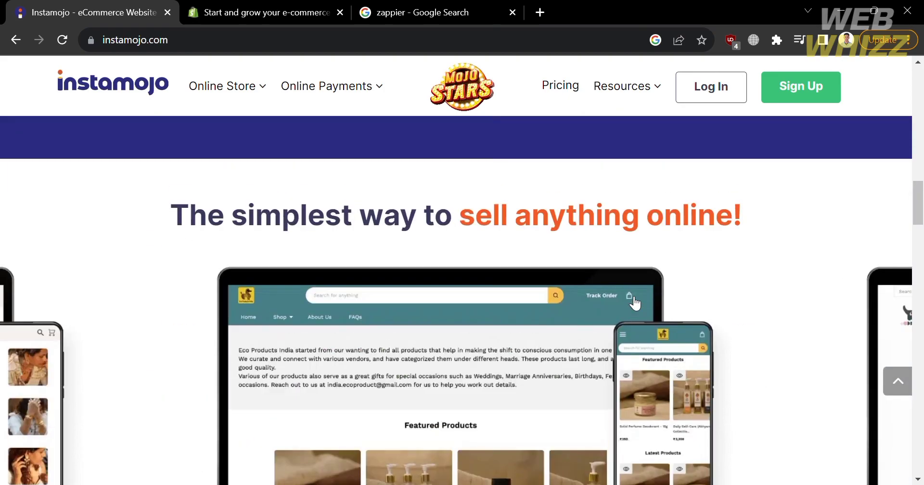
scroll(631, 297, "up", 6)
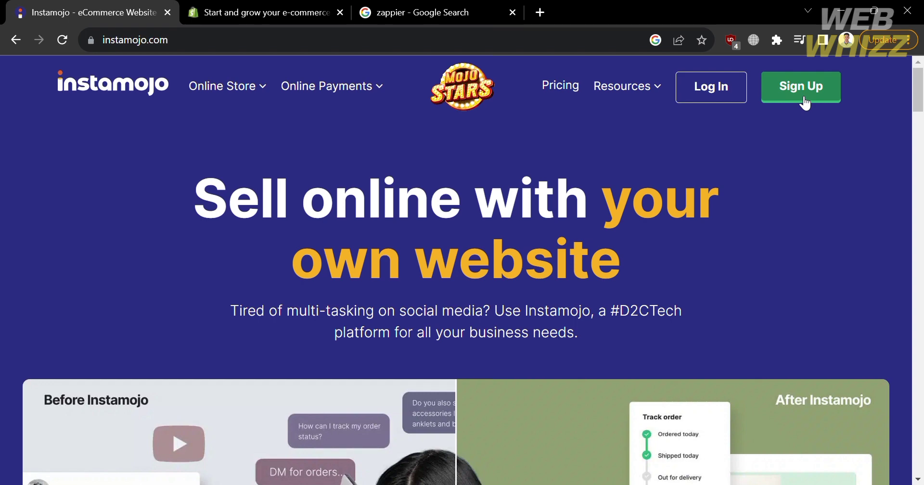
Step: Choose the Business sign-up on Instamojo and sign up with Google to reach mobile verification
left_click(803, 89)
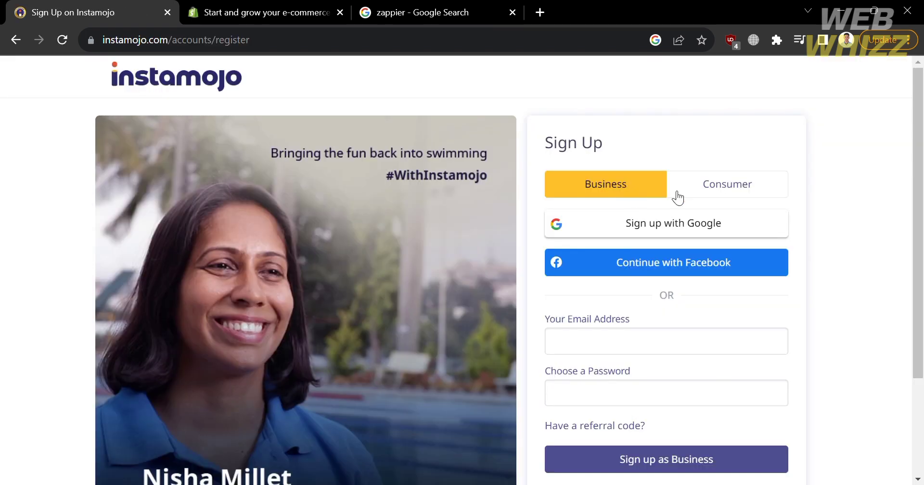
left_click(709, 193)
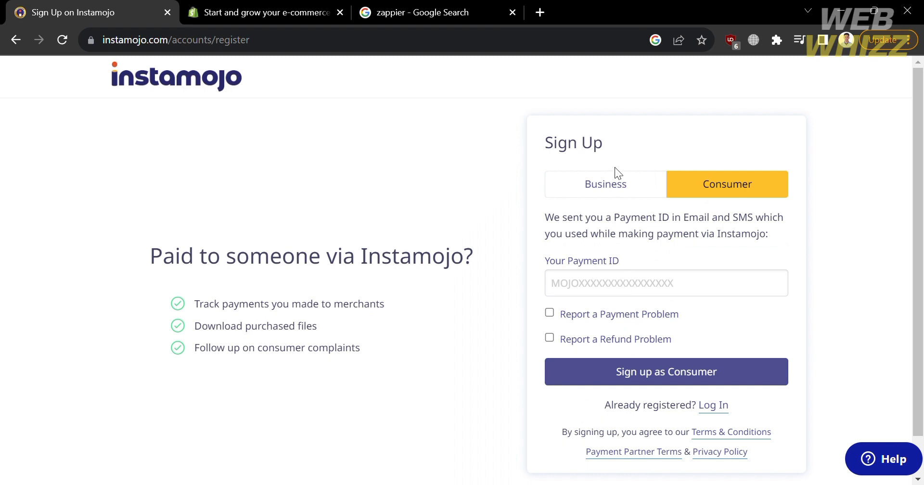
left_click(619, 186)
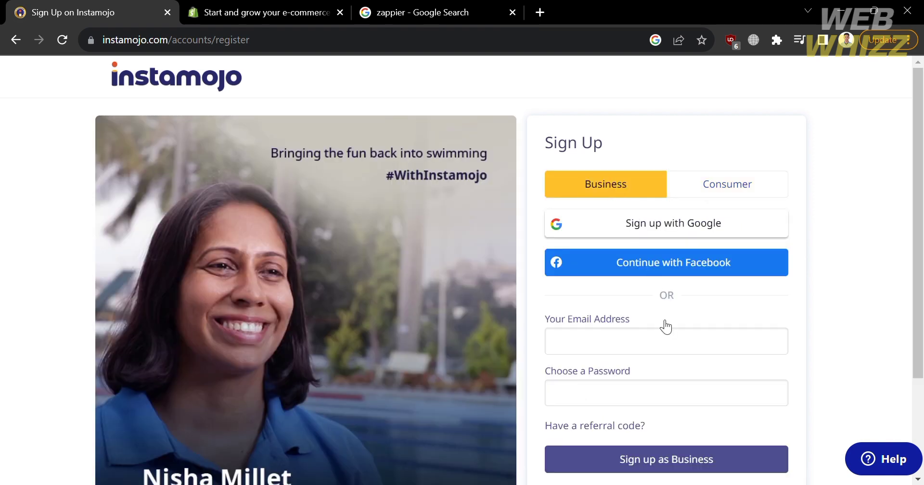
scroll(666, 369, "down", 2)
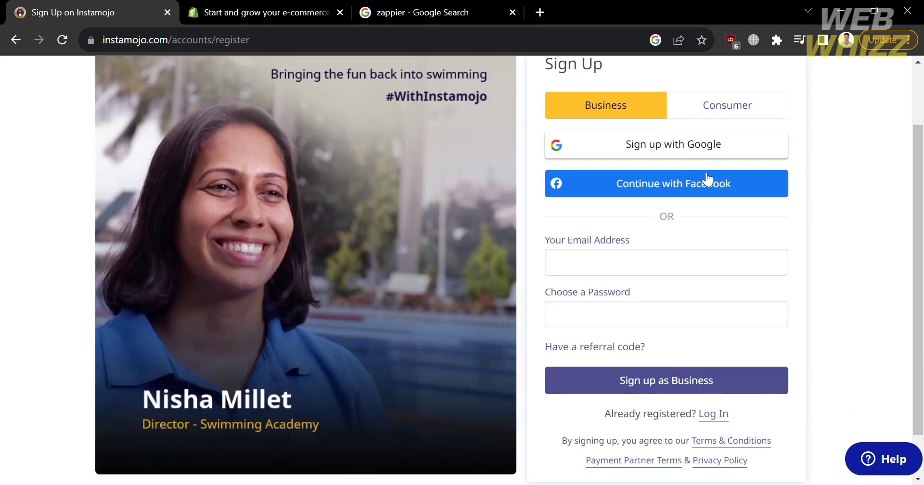
left_click(711, 155)
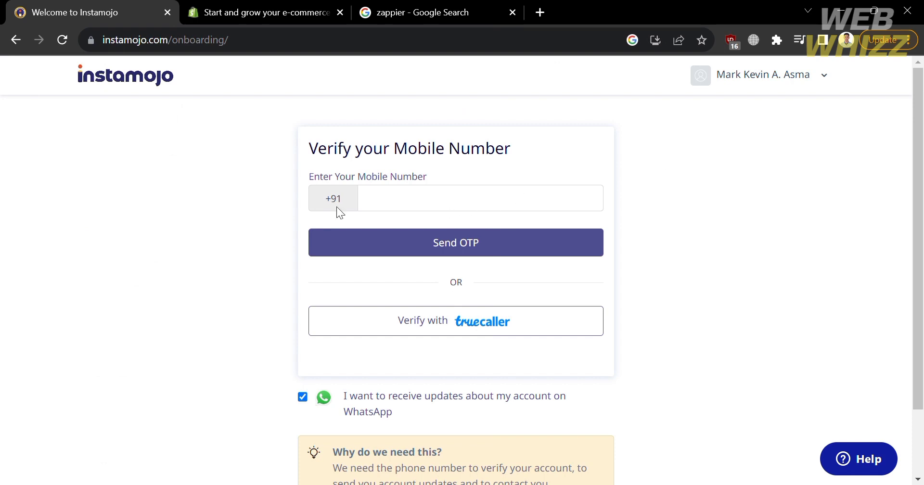
Step: Enter the account's mobile number and request a one-time verification code with Send OTP
scroll(571, 305, "down", 2)
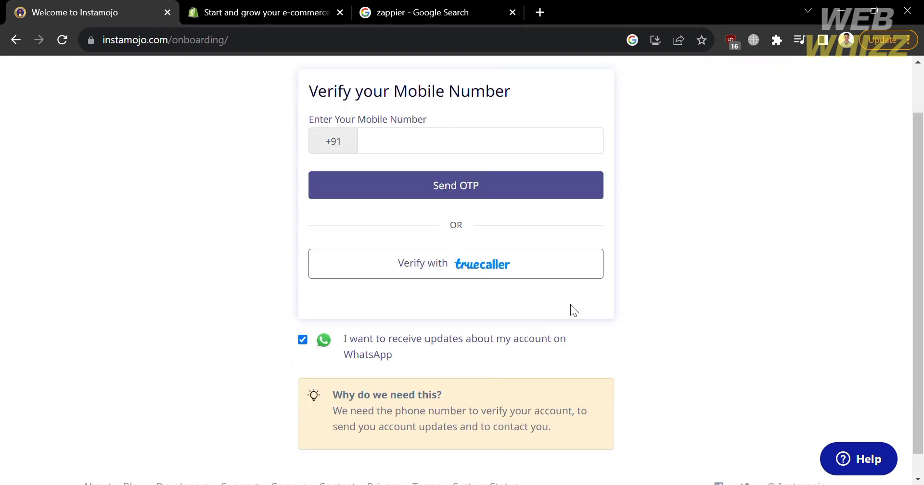
scroll(571, 305, "up", 2)
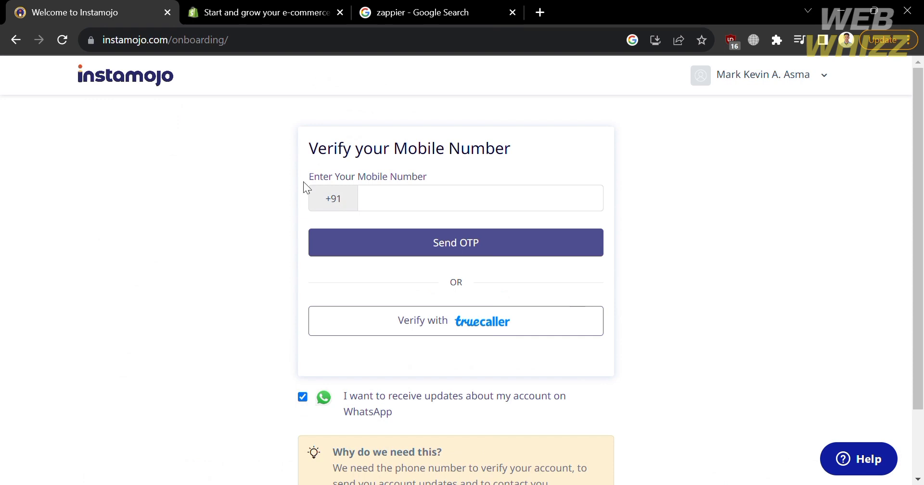
left_click(541, 199)
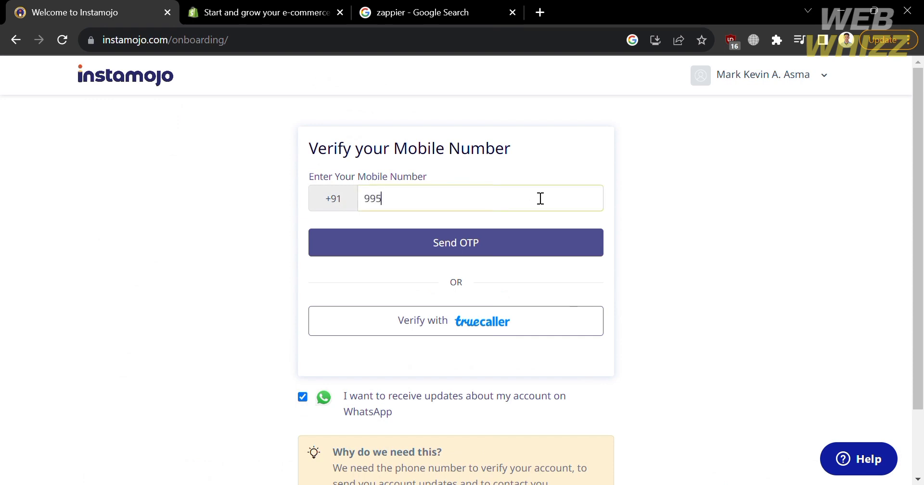
left_click(456, 243)
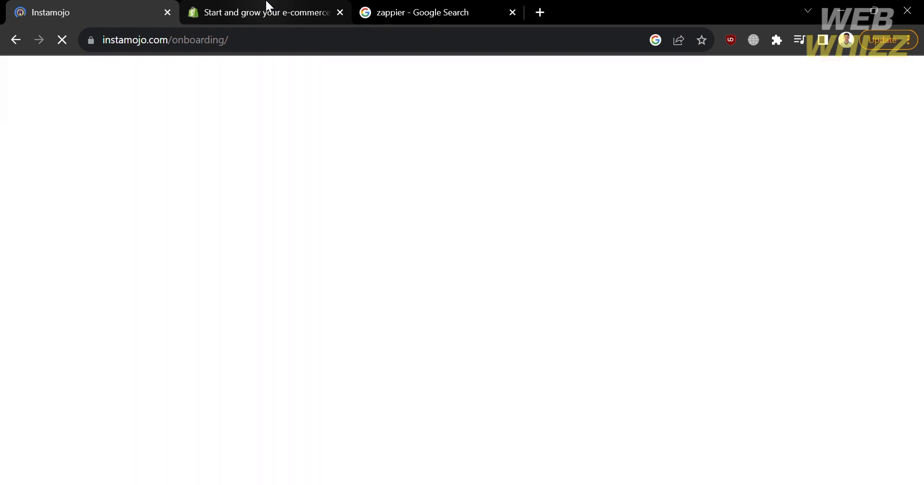
Step: Switch to the Shopify tab and scroll down through the shopify.com homepage
left_click(267, 7)
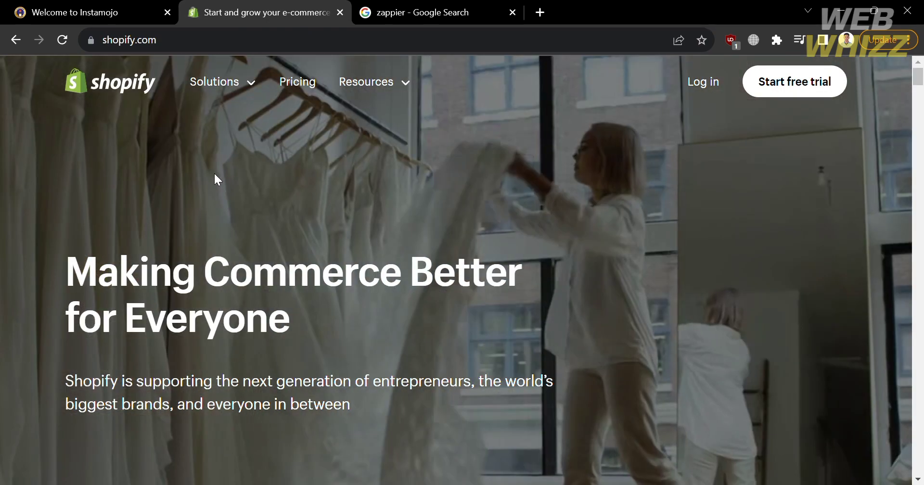
scroll(378, 307, "down", 1)
scroll(378, 306, "down", 4)
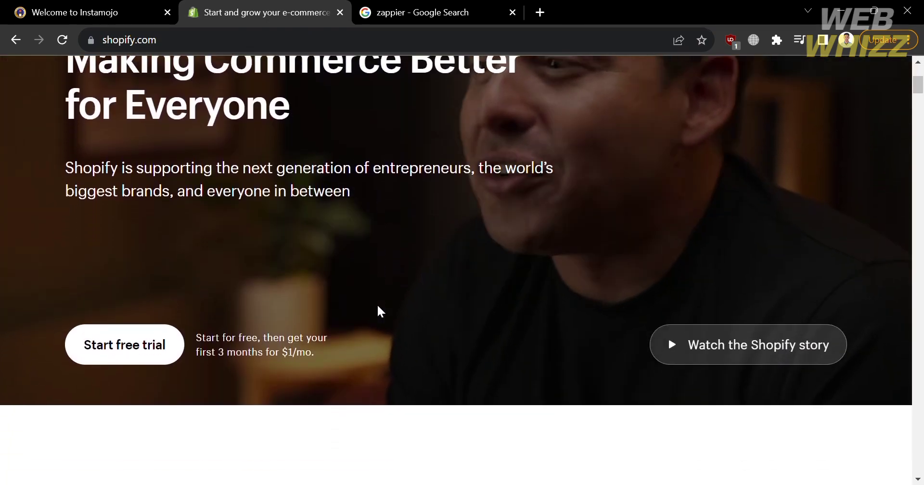
scroll(378, 307, "down", 4)
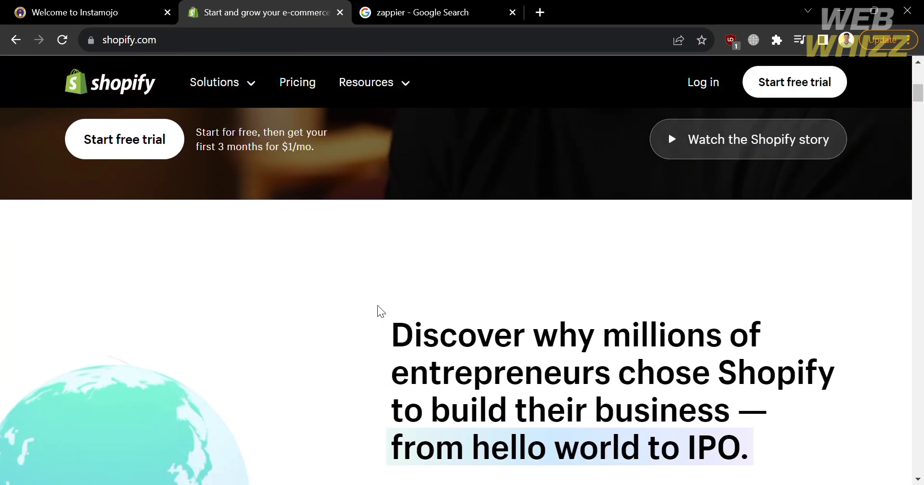
scroll(378, 306, "down", 4)
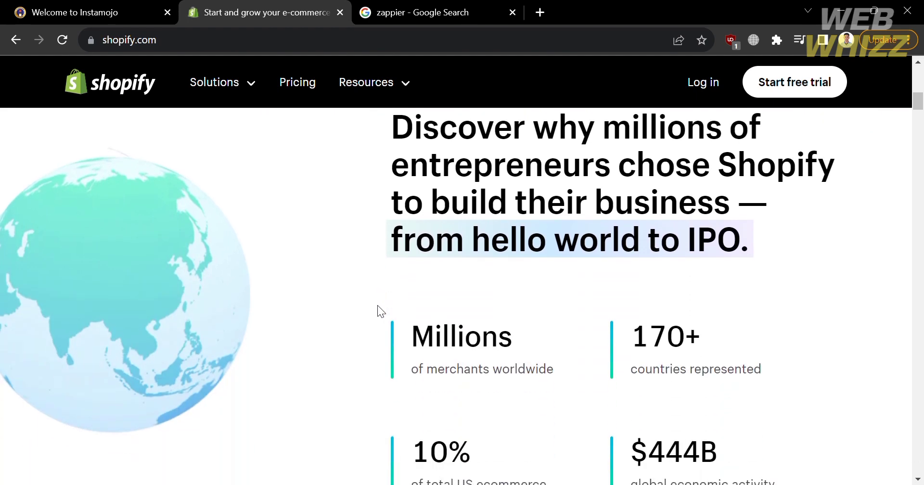
scroll(378, 306, "down", 7)
scroll(378, 306, "down", 3)
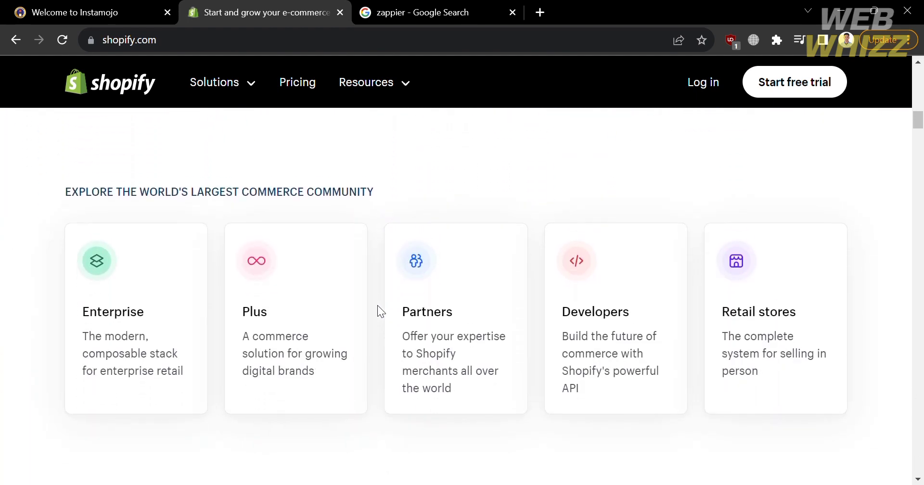
scroll(378, 305, "down", 2)
scroll(378, 305, "up", 2)
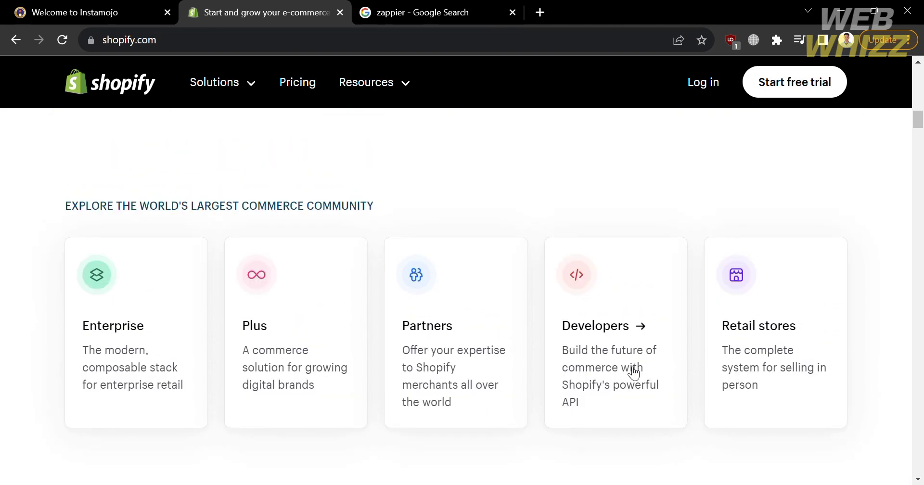
scroll(895, 429, "down", 5)
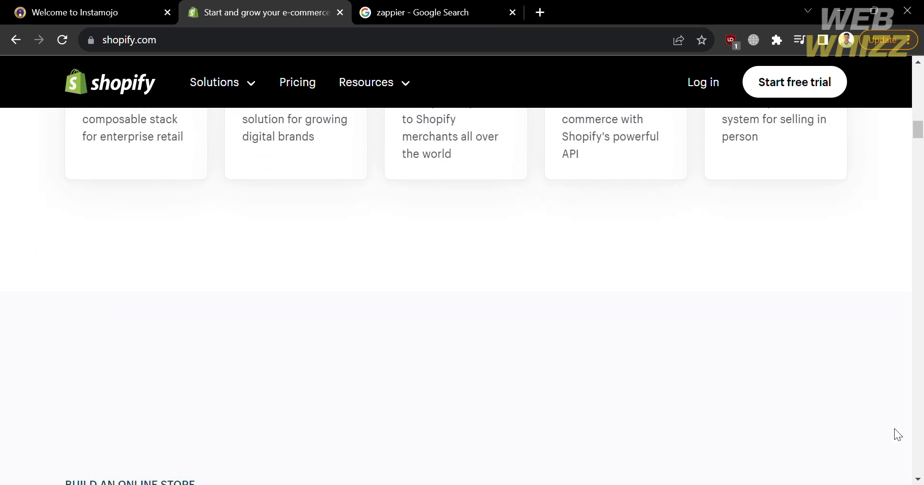
scroll(894, 428, "down", 18)
scroll(895, 428, "down", 20)
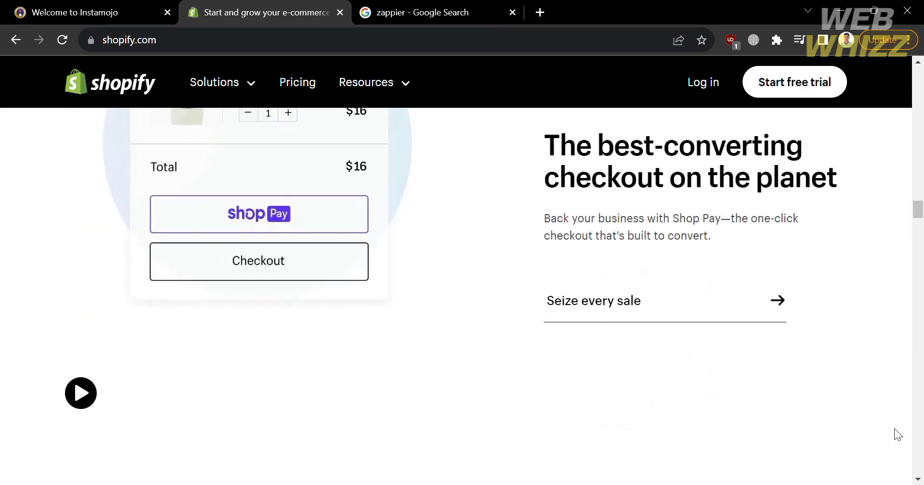
scroll(895, 428, "down", 20)
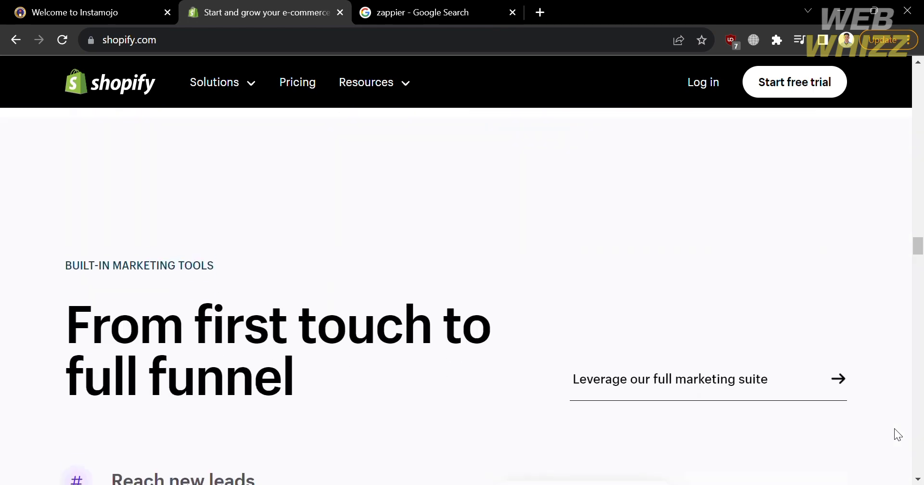
scroll(894, 429, "up", 8)
Step: Scroll to the homepage footer and back, then go to the Pricing page
scroll(894, 429, "down", 10)
scroll(895, 429, "down", 15)
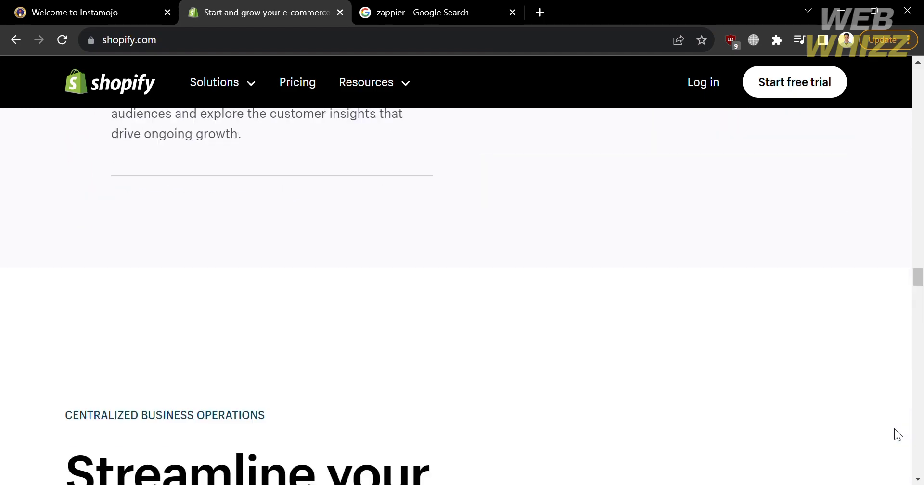
scroll(895, 429, "down", 20)
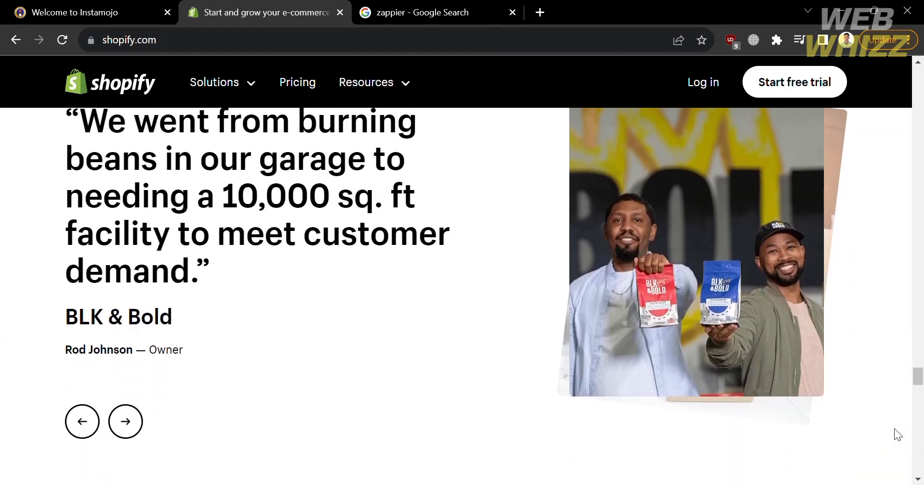
scroll(895, 428, "down", 10)
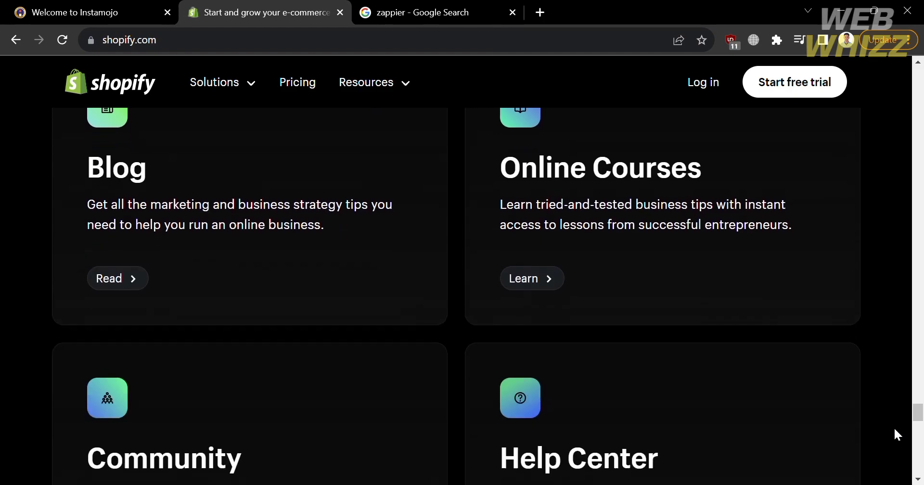
scroll(894, 428, "down", 7)
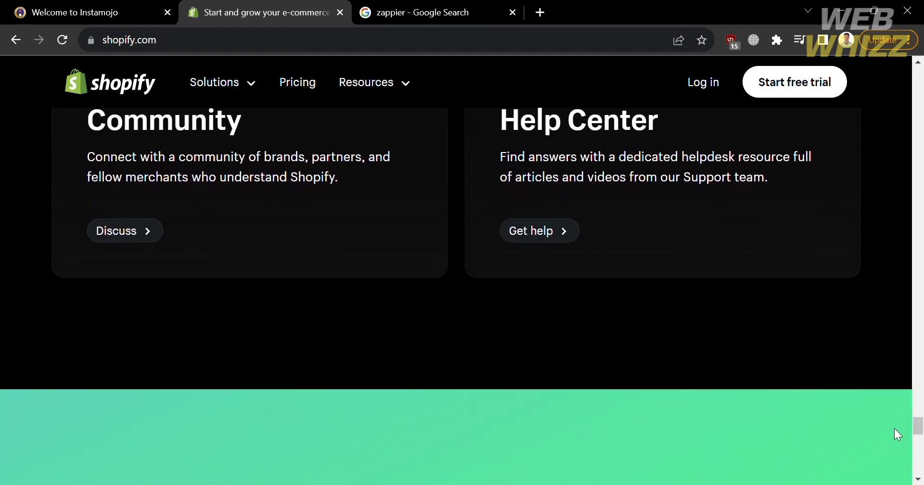
scroll(895, 428, "down", 15)
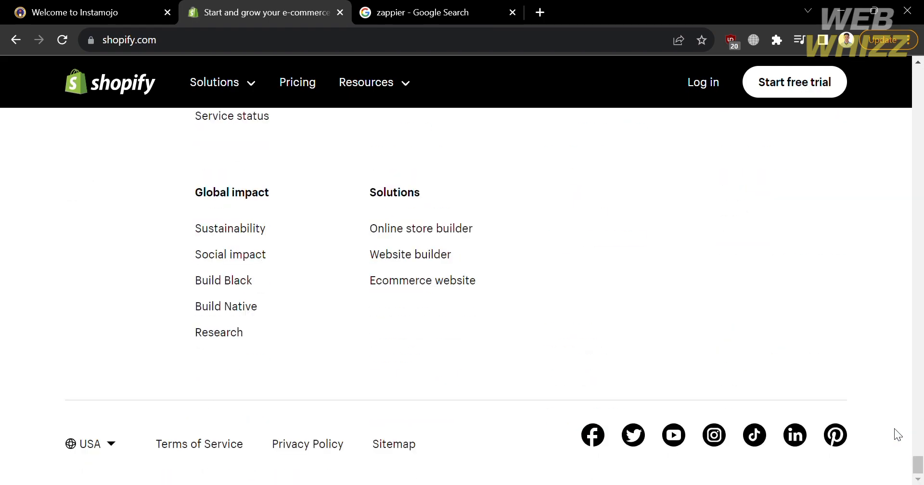
scroll(895, 429, "up", 20)
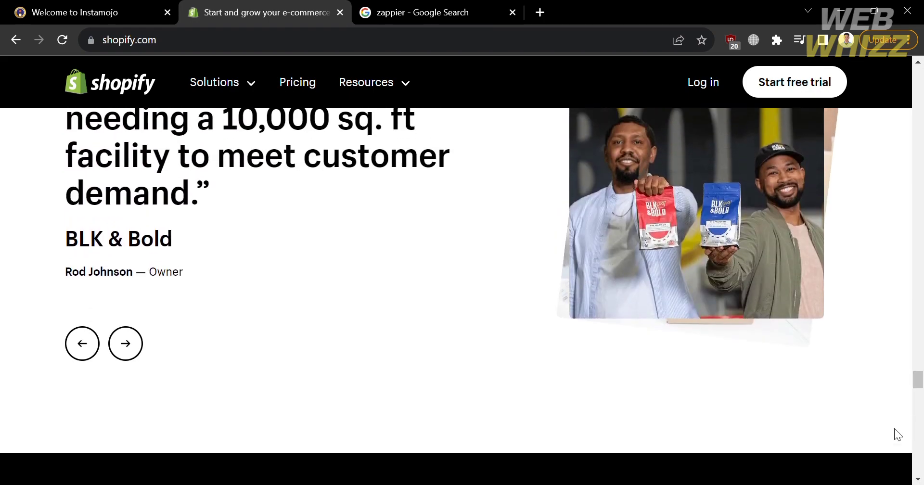
left_click(306, 91)
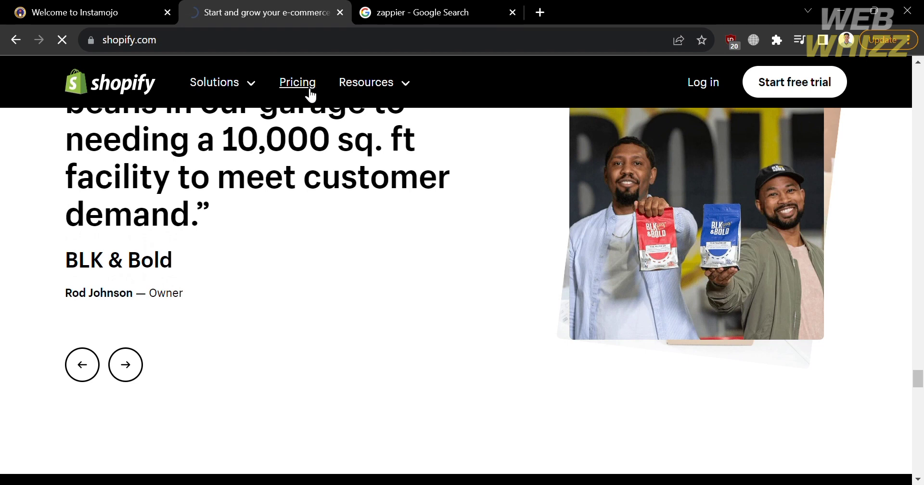
Step: Compare the Basic ($25), Shopify ($65) and Advanced ($399) monthly plans on shopify.com/pricing
left_click(297, 82)
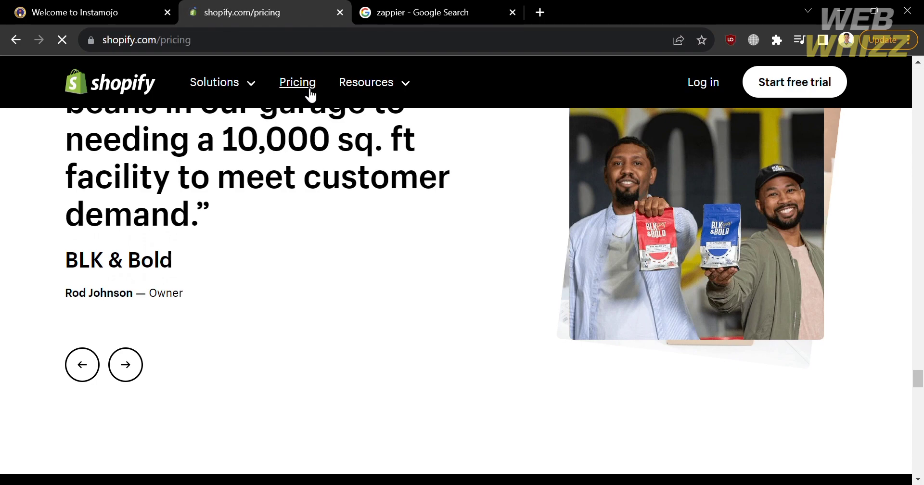
scroll(620, 353, "down", 6)
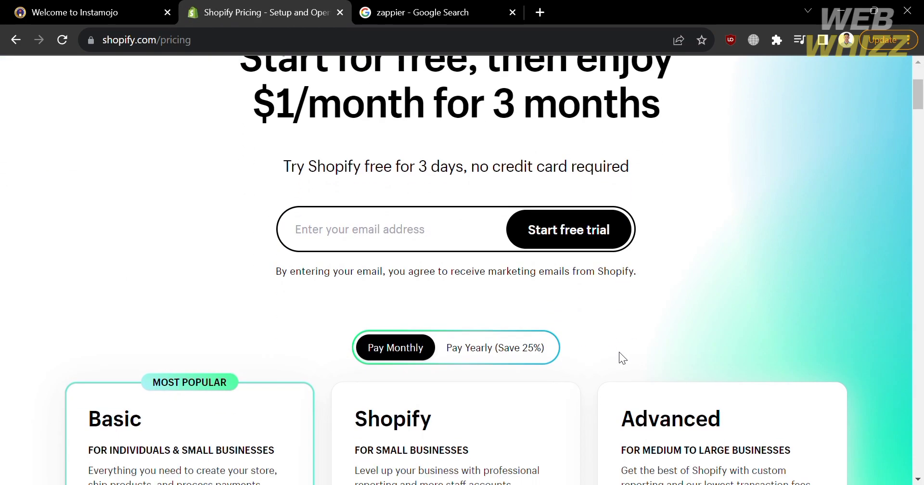
scroll(246, 373, "down", 3)
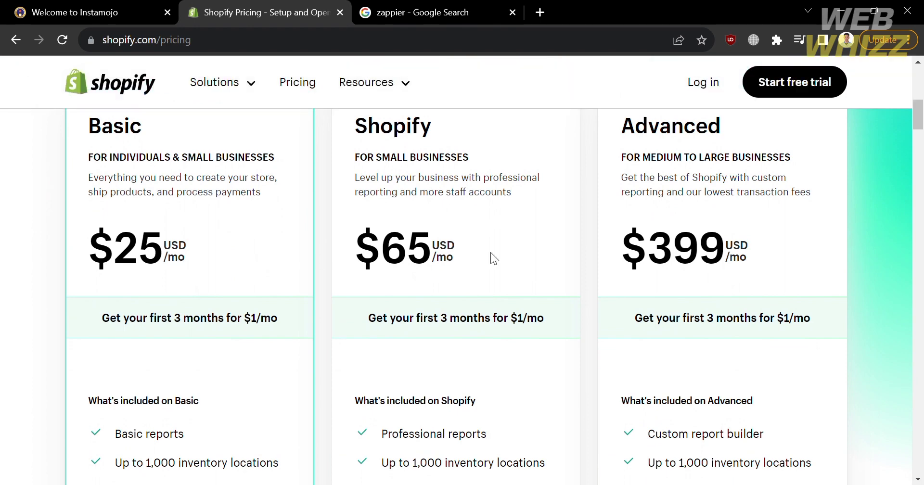
scroll(879, 290, "down", 6)
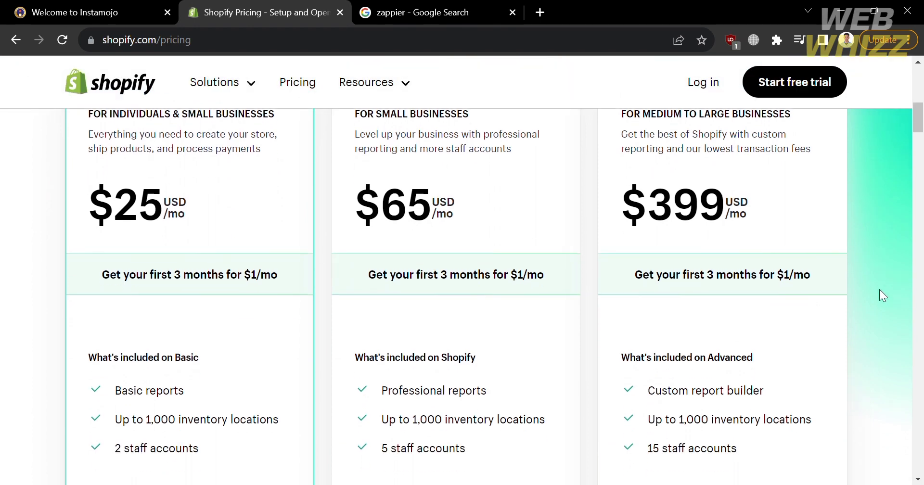
scroll(880, 290, "up", 4)
scroll(880, 291, "up", 4)
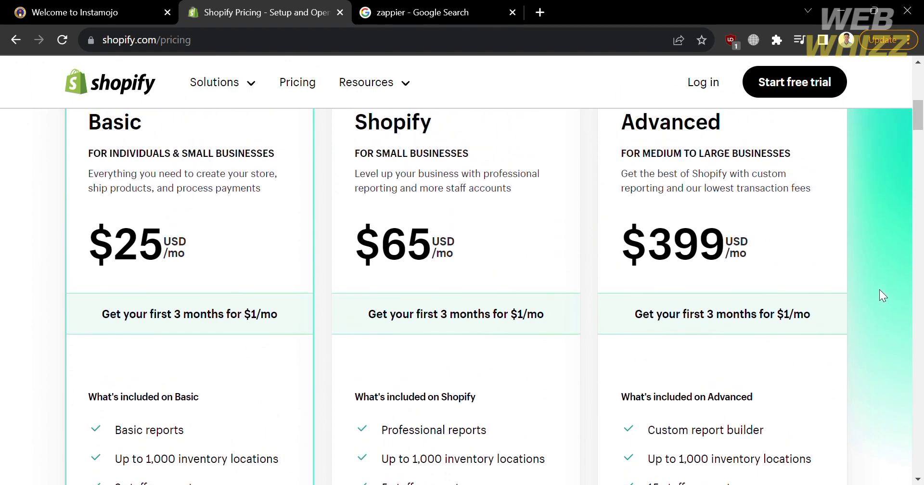
scroll(880, 290, "down", 5)
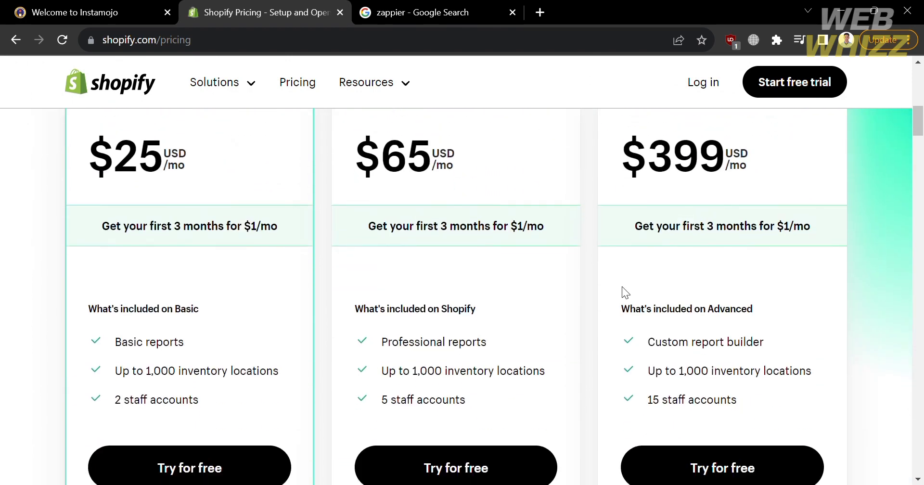
scroll(213, 243, "up", 3)
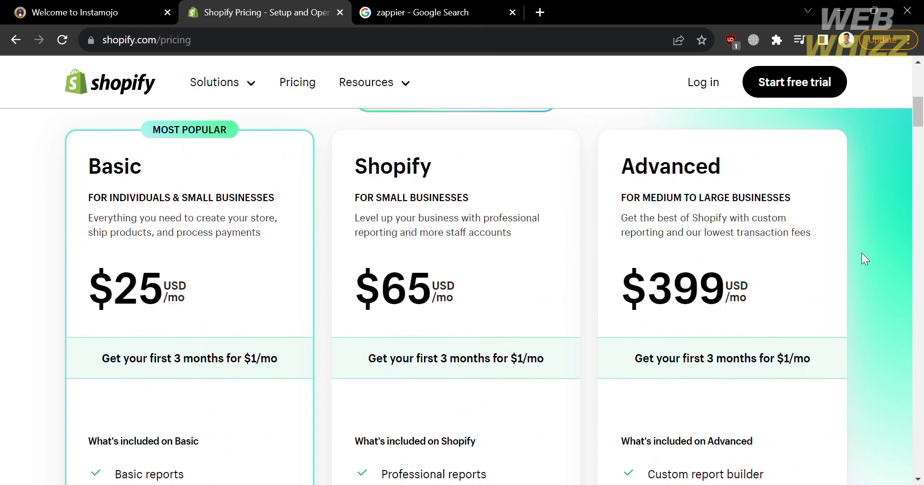
scroll(862, 254, "down", 5)
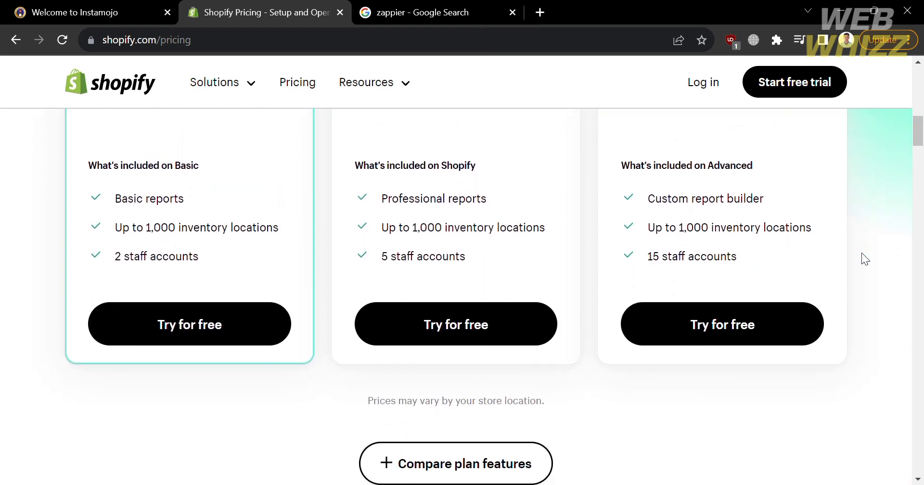
Step: Start a Shopify free trial, skipping all onboarding questions and keeping Philippines as business location
left_click(801, 82)
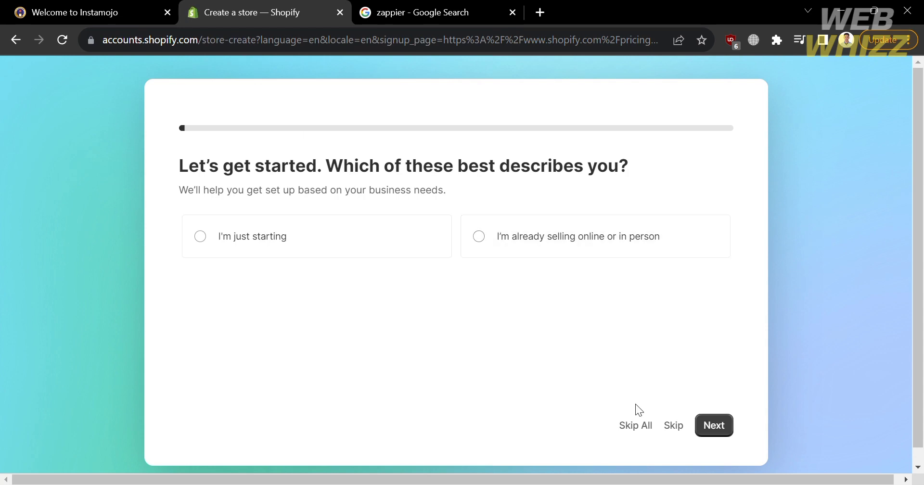
left_click(684, 425)
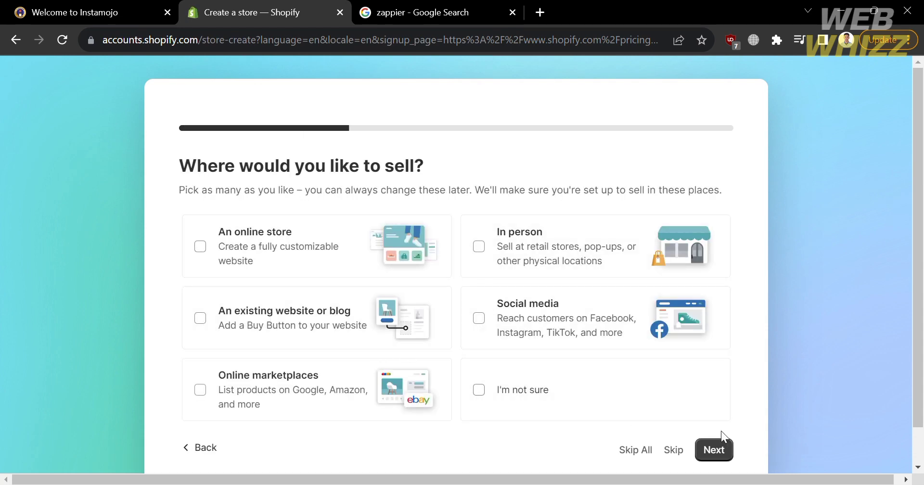
left_click(680, 461)
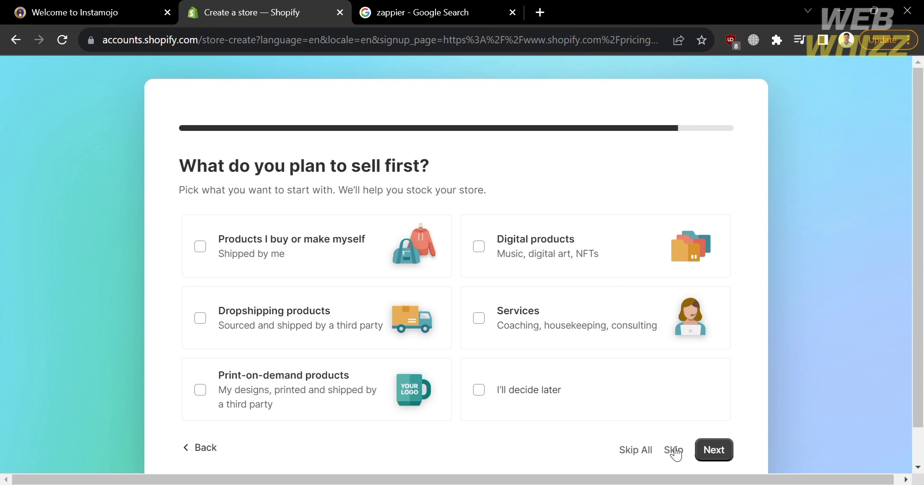
left_click(674, 450)
left_click(612, 392)
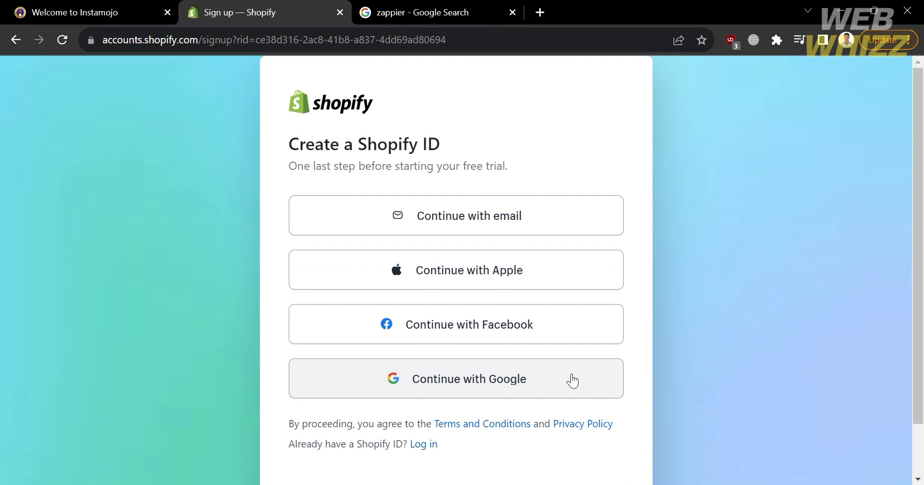
Step: Create the Shopify ID with Google so the new My Store admin Home opens
left_click(568, 375)
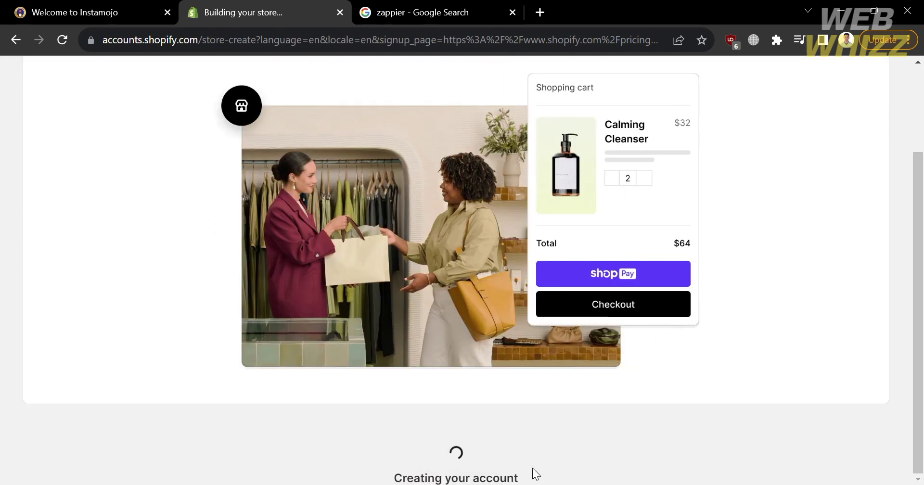
scroll(640, 336, "up", 2)
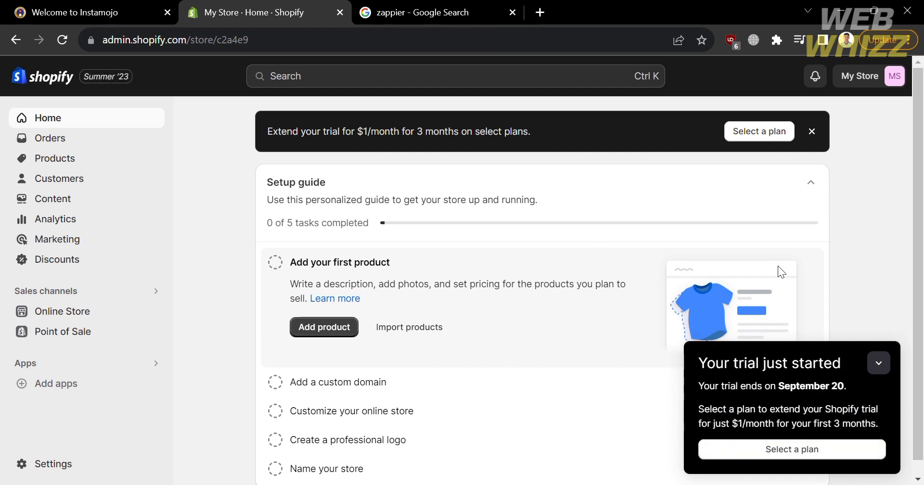
Step: Collapse the 'Your trial just started' notice, check the Instamojo tab, then return to Shopify admin
left_click(877, 368)
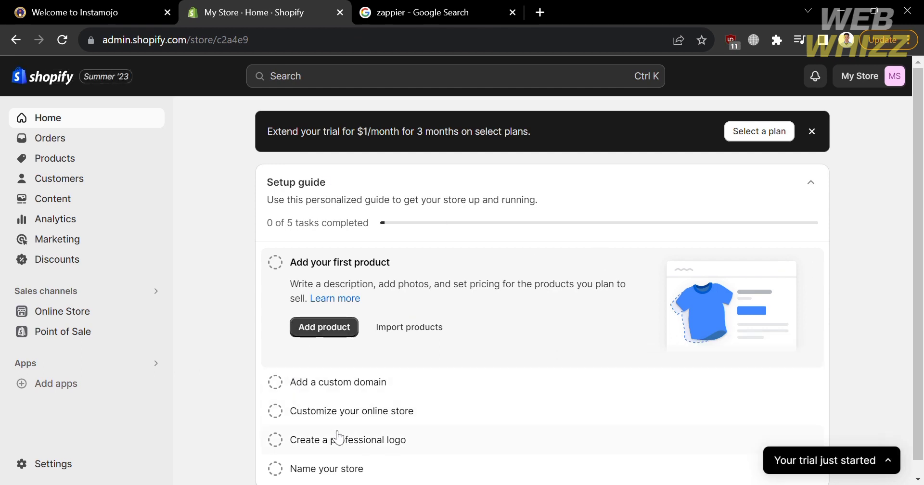
scroll(339, 438, "down", 1)
scroll(338, 436, "down", 1)
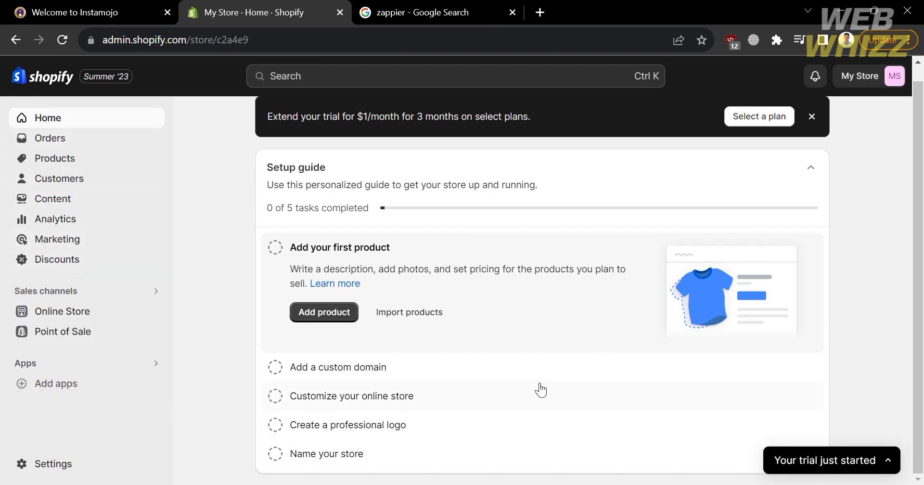
left_click(48, 11)
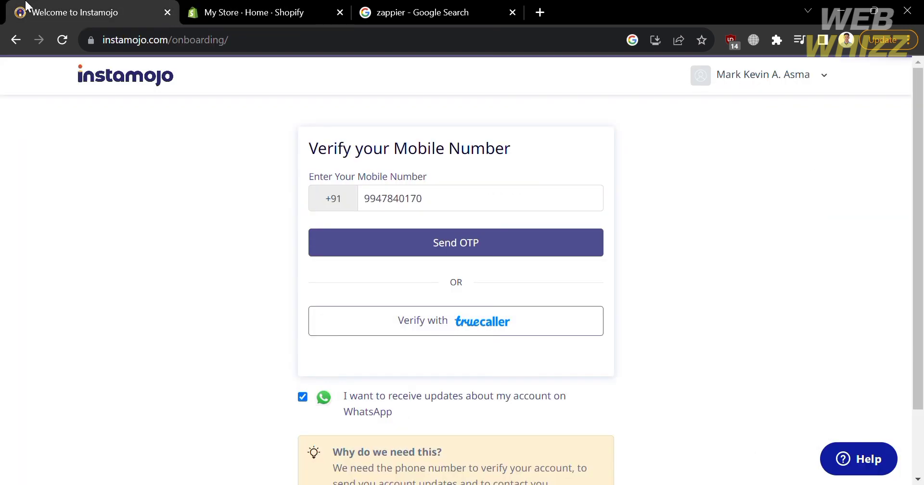
left_click(251, 6)
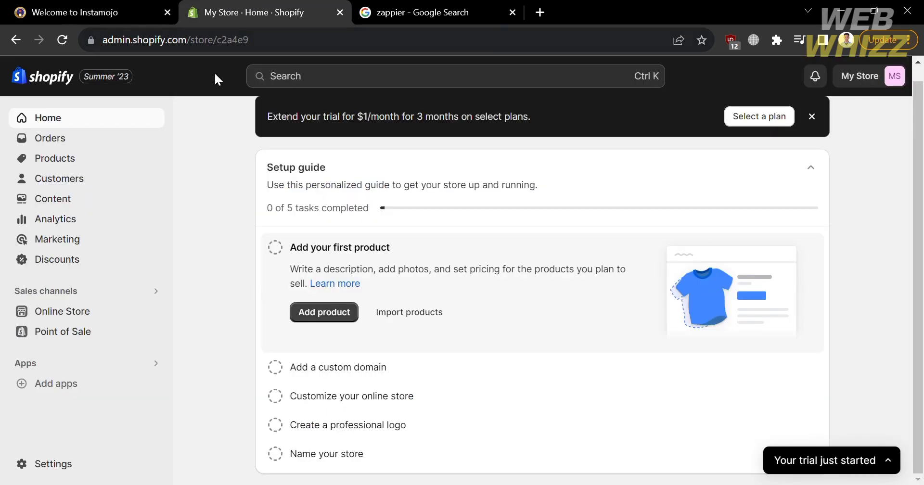
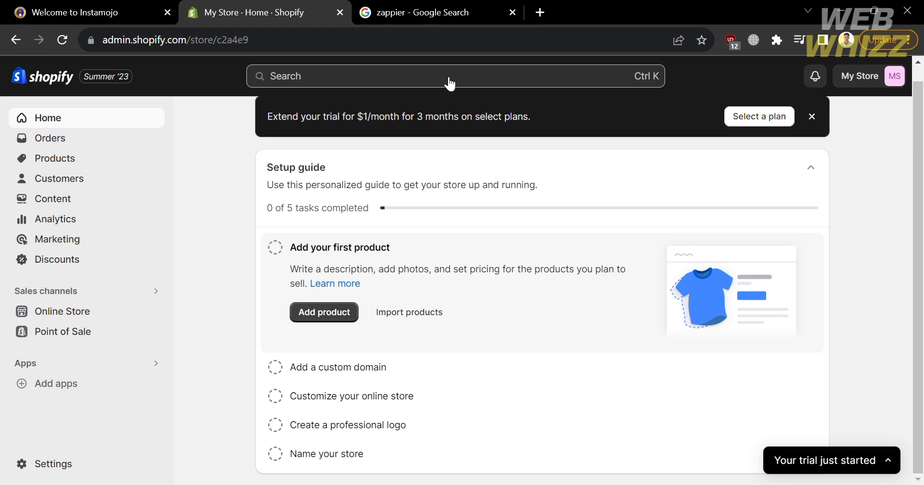
Step: Switch to the 'zappier - Google Search' browser tab with the Zapier results
left_click(455, 7)
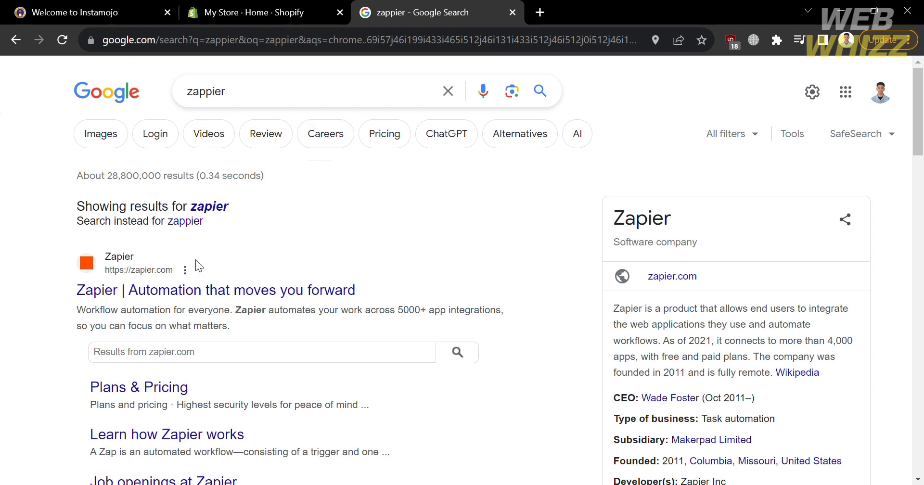
Step: Open zapier.com from the Google results and browse through its homepage
left_click(175, 290)
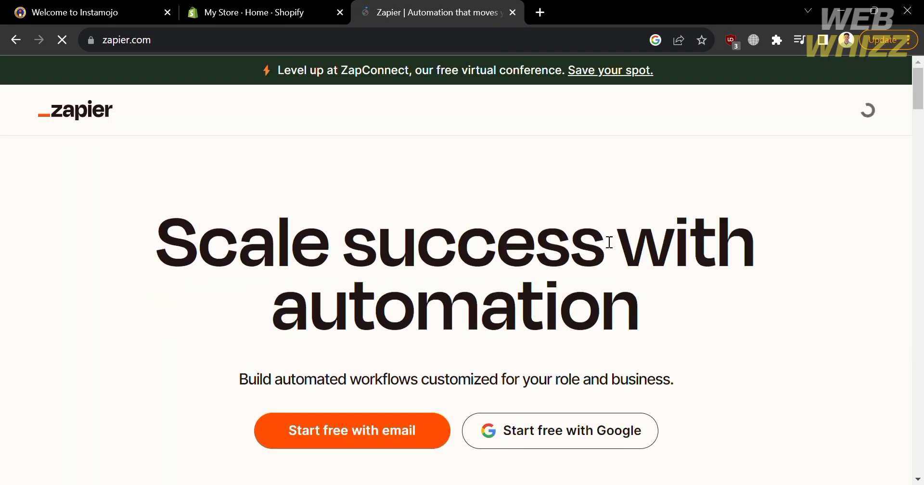
scroll(408, 249, "down", 5)
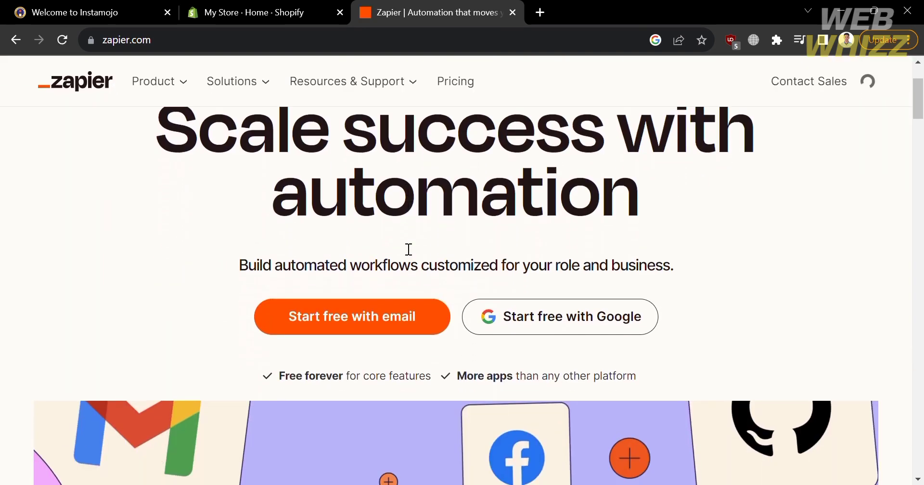
scroll(407, 249, "down", 8)
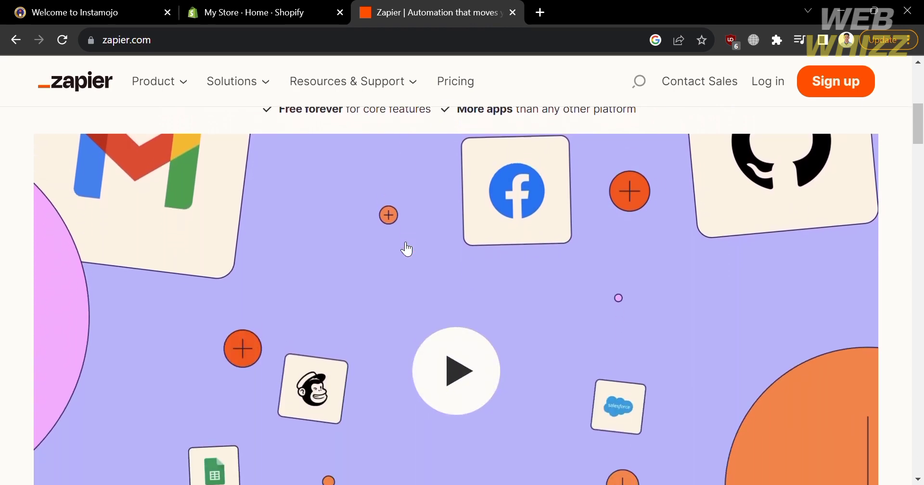
scroll(407, 249, "up", 12)
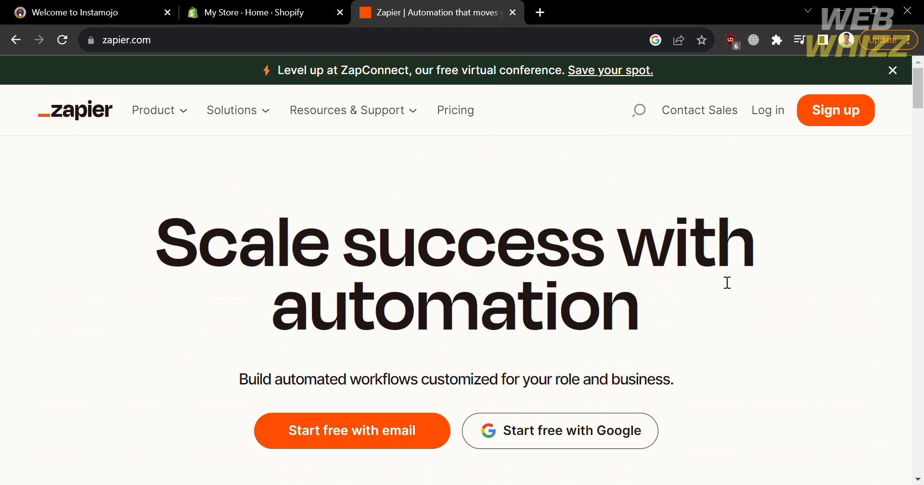
scroll(727, 282, "down", 6)
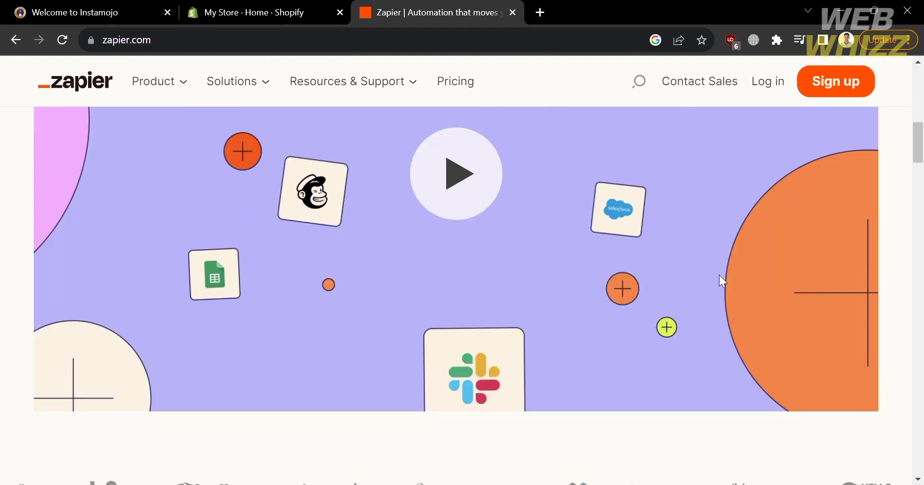
scroll(725, 282, "down", 10)
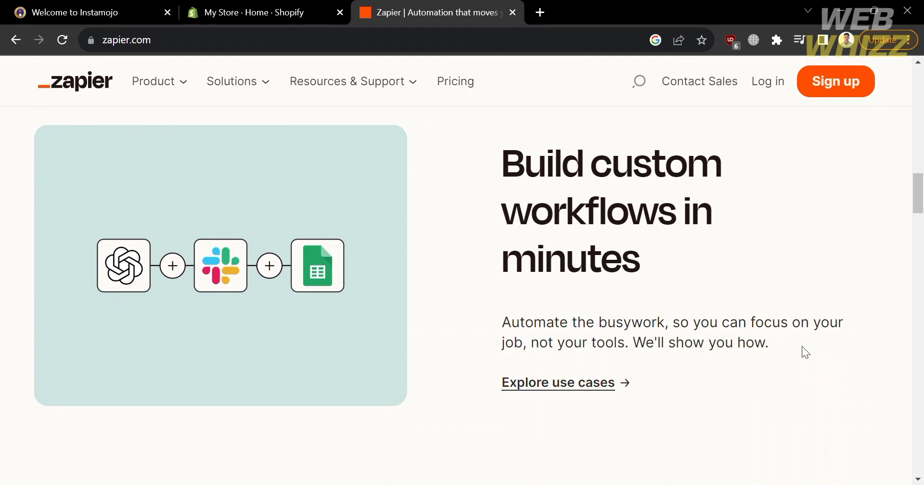
scroll(804, 351, "down", 1)
scroll(802, 347, "down", 5)
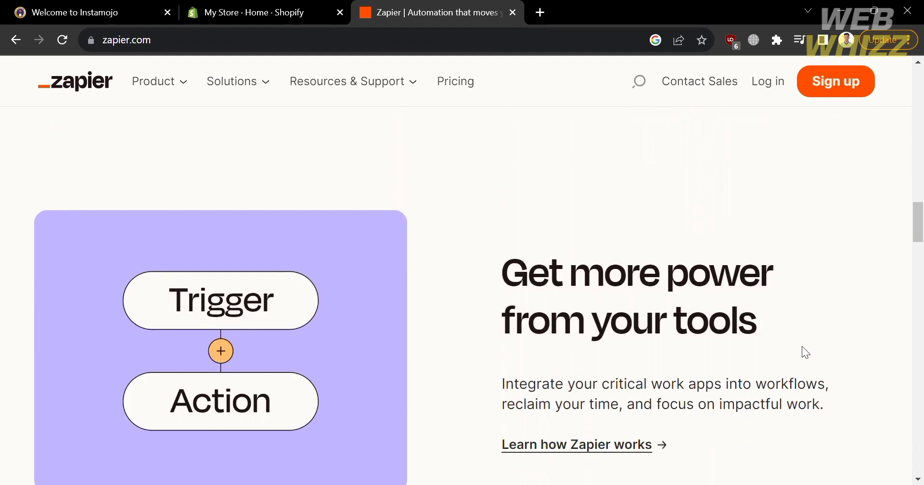
scroll(803, 346, "down", 2)
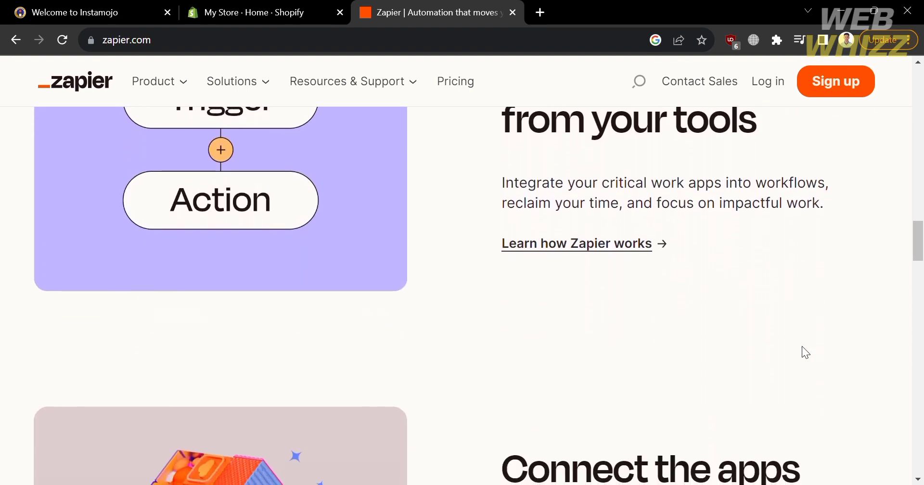
scroll(727, 333, "down", 3)
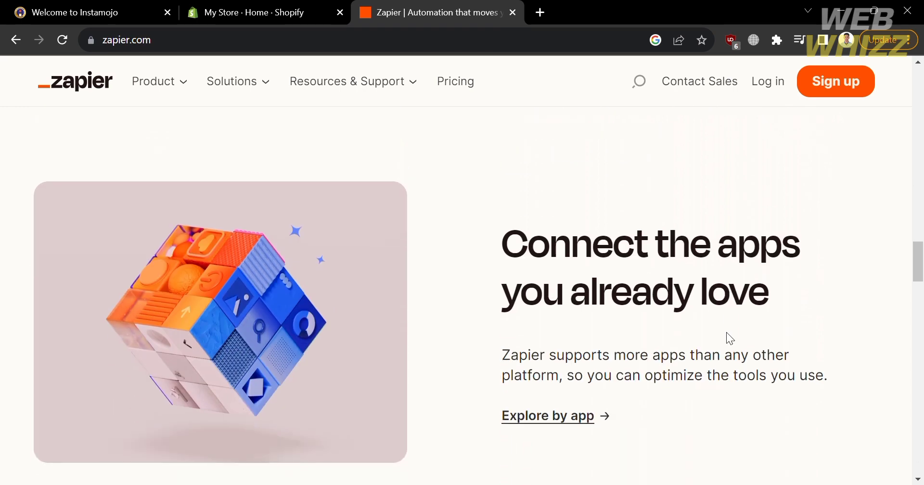
scroll(727, 333, "up", 5)
scroll(612, 319, "down", 6)
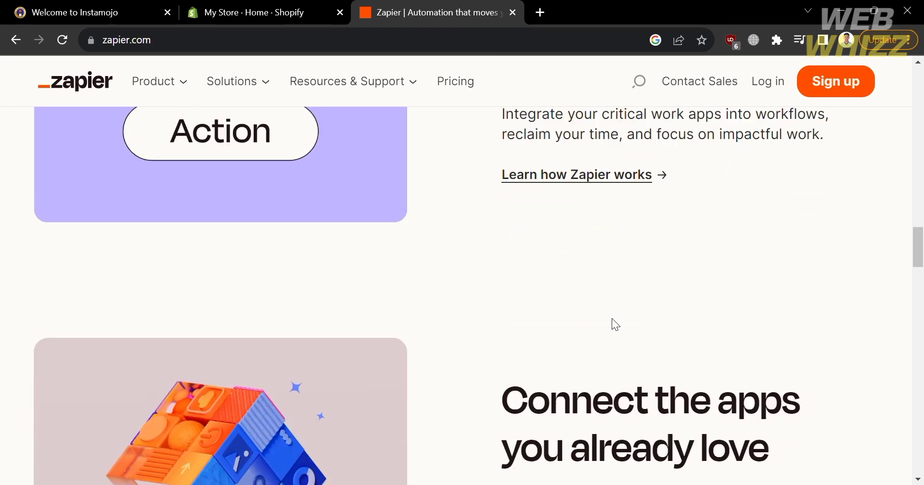
scroll(611, 318, "down", 5)
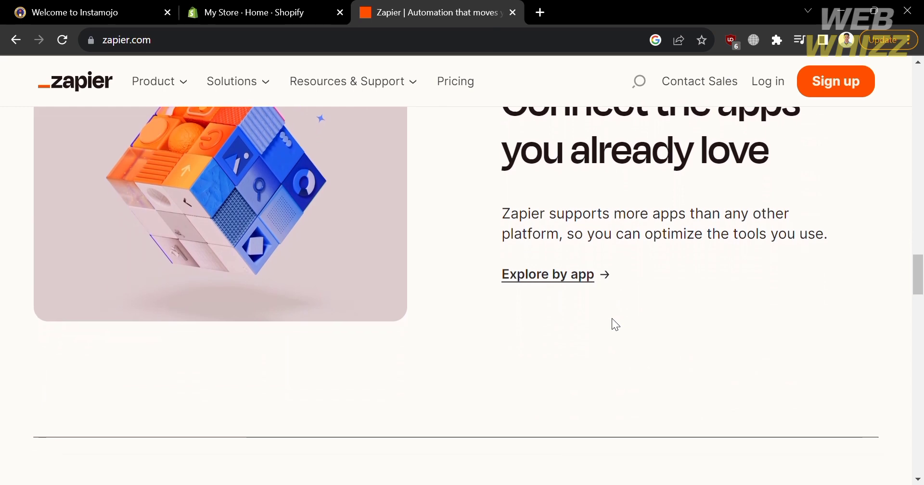
scroll(613, 319, "down", 2)
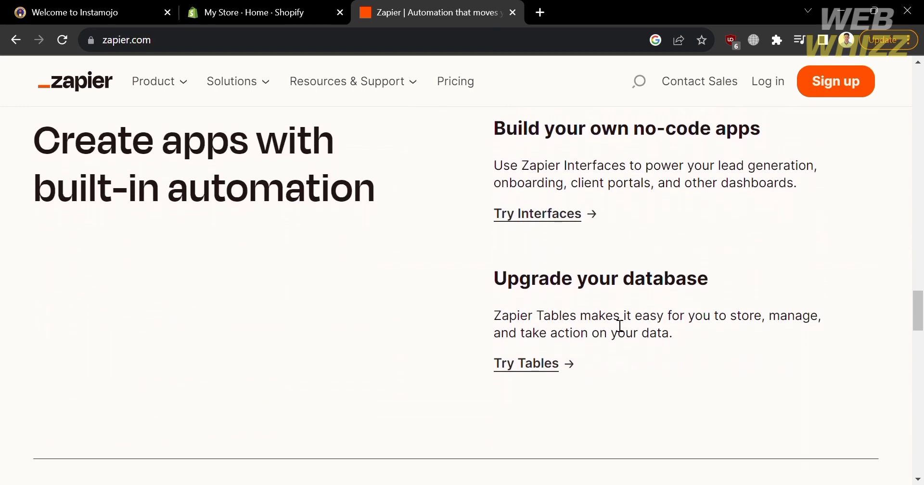
scroll(620, 326, "up", 2)
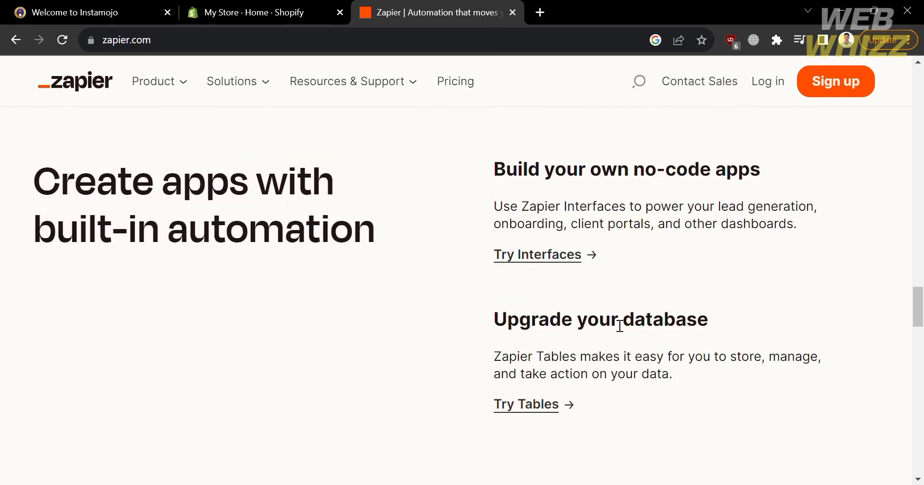
scroll(619, 325, "down", 6)
scroll(613, 320, "down", 6)
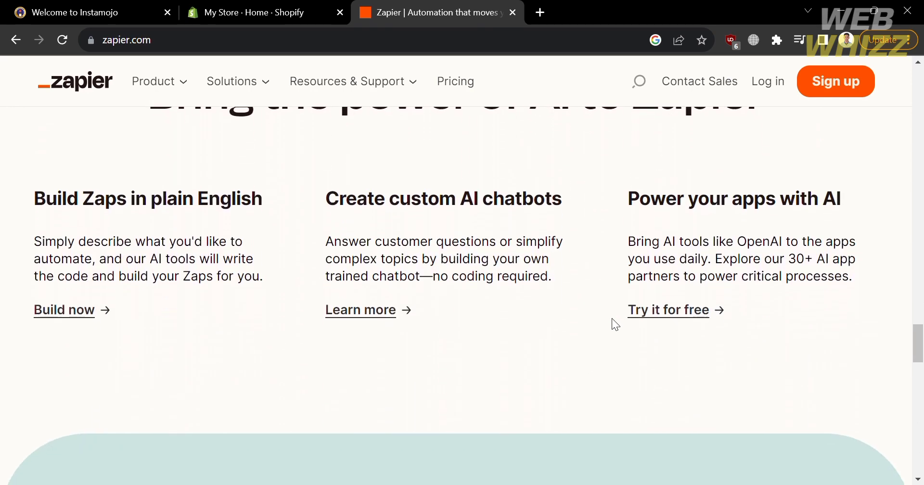
scroll(612, 319, "down", 6)
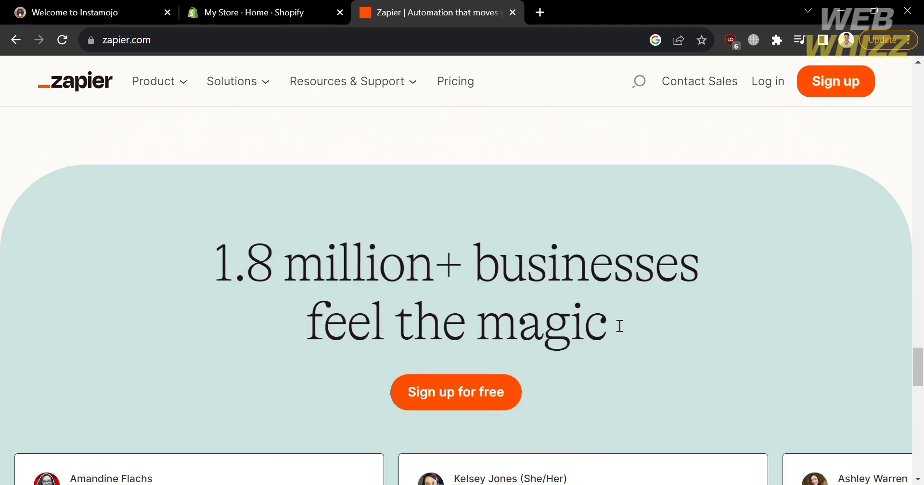
scroll(612, 319, "up", 9)
scroll(612, 318, "down", 10)
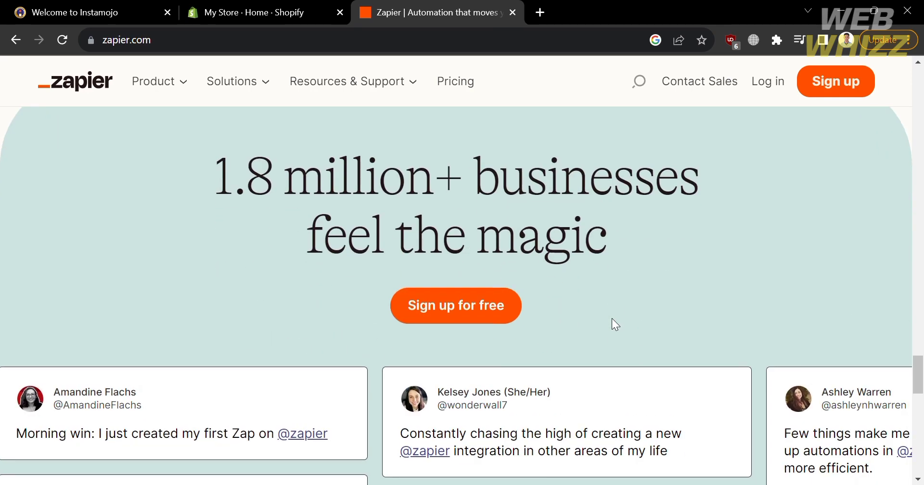
scroll(612, 318, "down", 2)
scroll(612, 319, "up", 6)
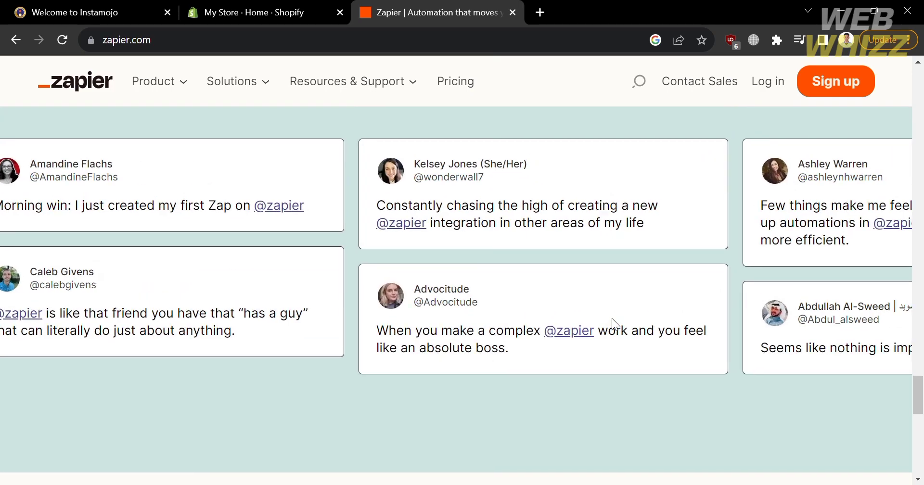
scroll(612, 318, "down", 1)
scroll(612, 320, "down", 6)
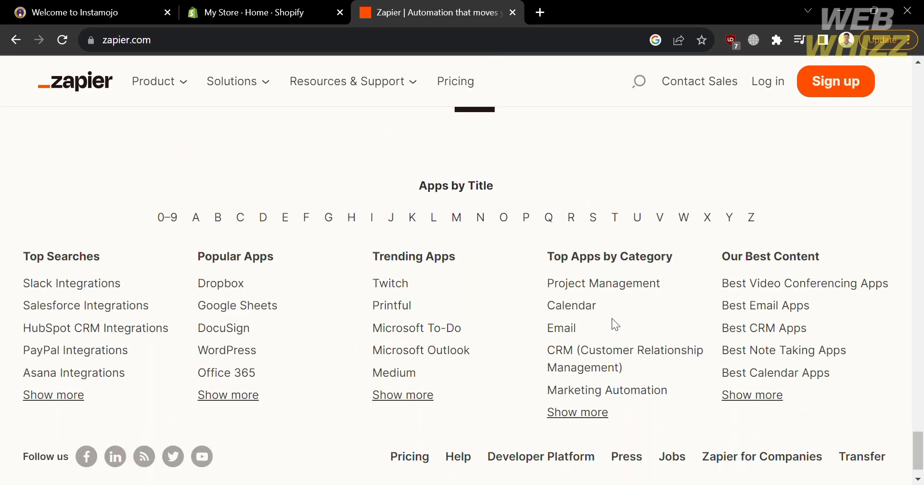
Step: Return to the top of the homepage and start Zapier sign-up
scroll(617, 322, "up", 9)
scroll(611, 320, "up", 20)
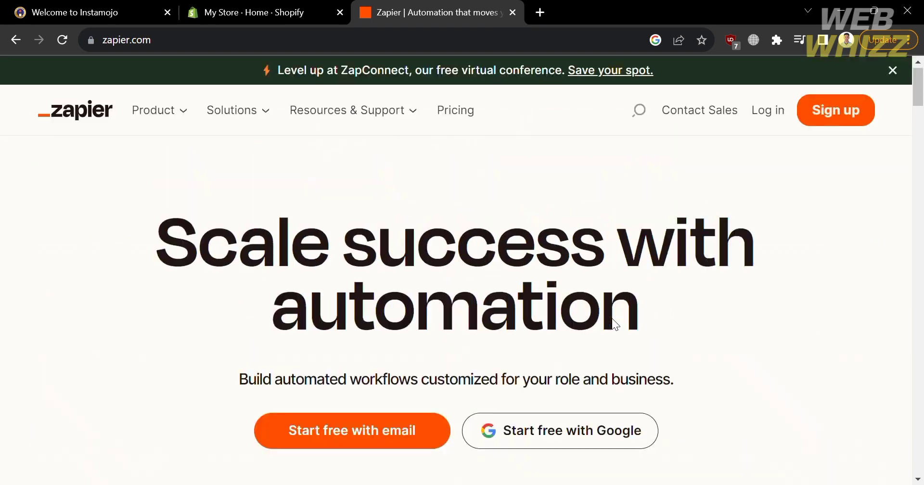
left_click(867, 127)
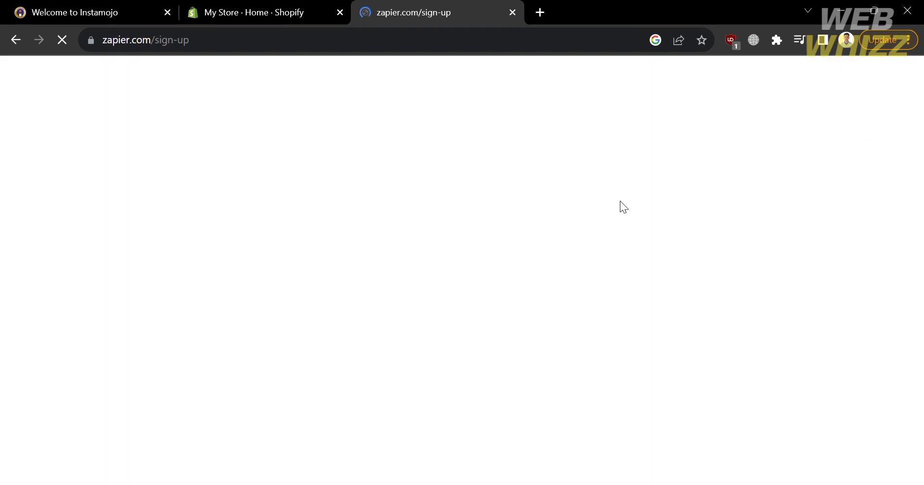
Step: Create the Zapier account by continuing with the existing Google account
scroll(680, 291, "down", 1)
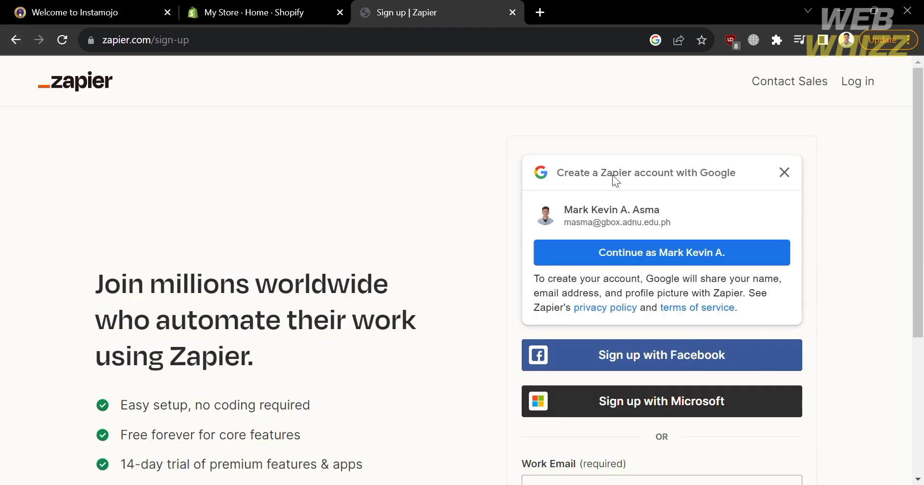
left_click(635, 254)
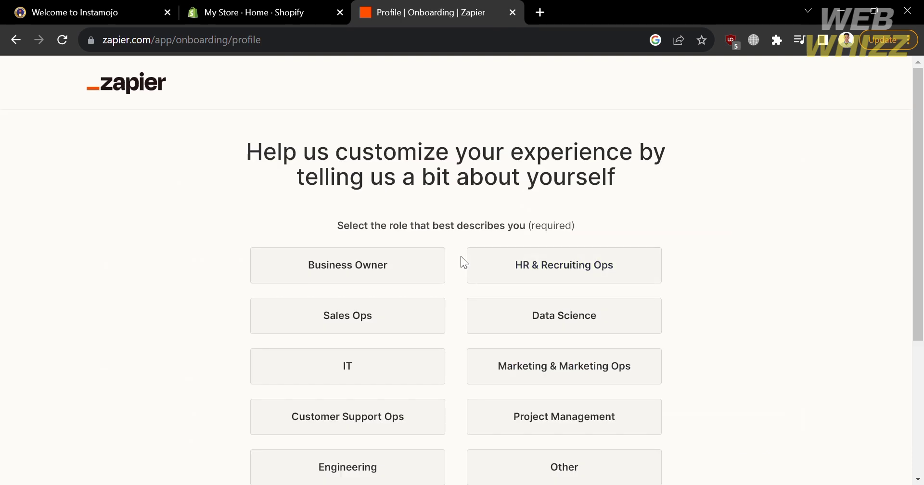
Step: Answer the profile questions as a Business Owner with a 1-49 employee company
left_click(399, 263)
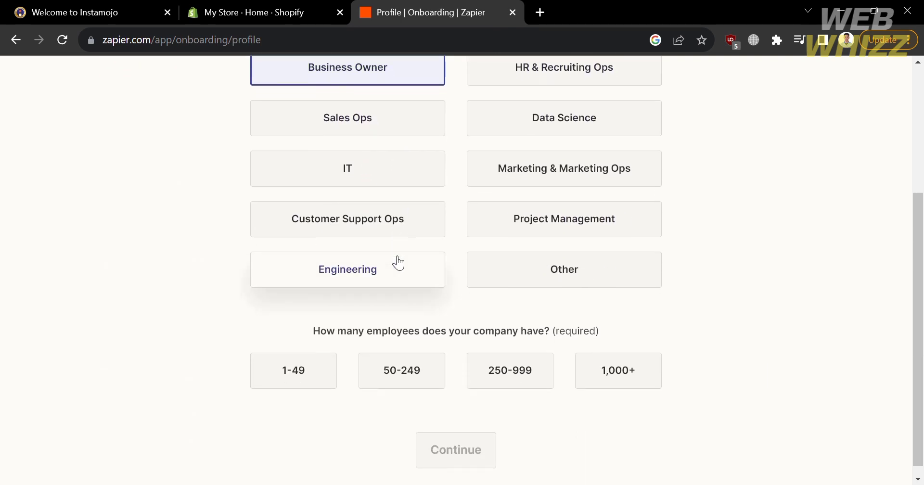
left_click(299, 369)
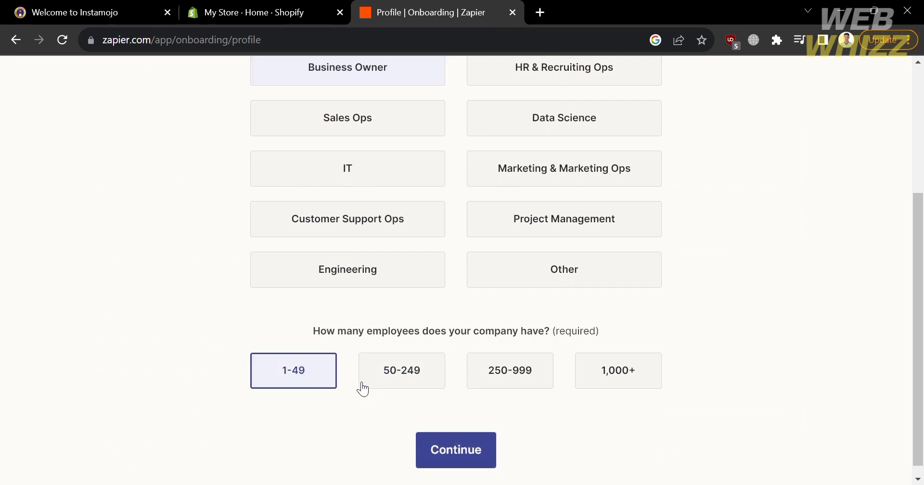
left_click(460, 453)
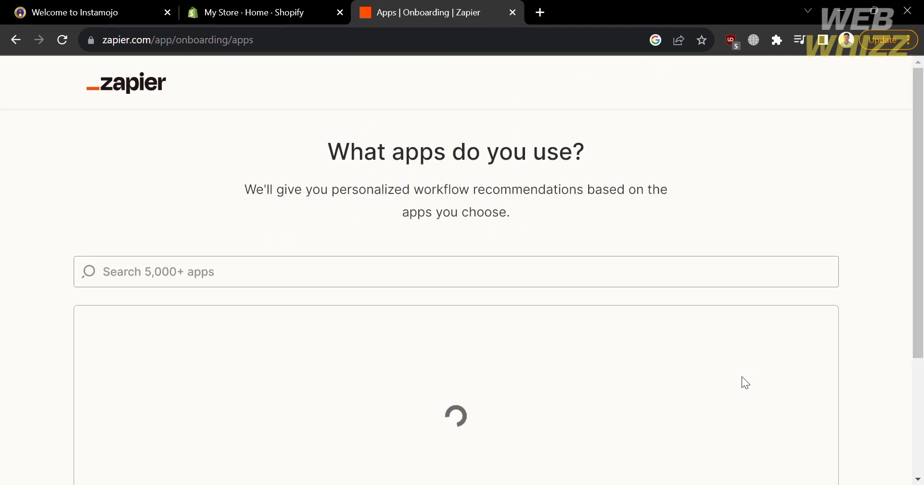
Step: Add Shopify as an app you use and finish onboarding
scroll(745, 383, "down", 1)
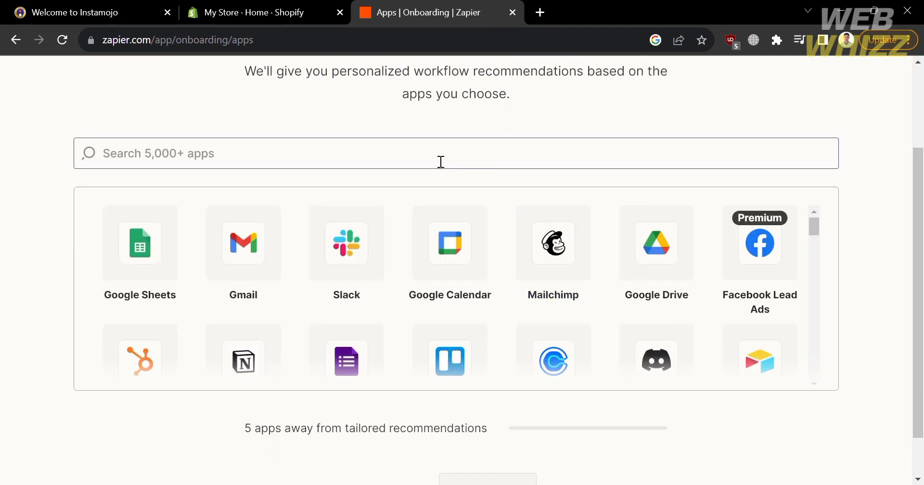
left_click(317, 170)
type("Shopify")
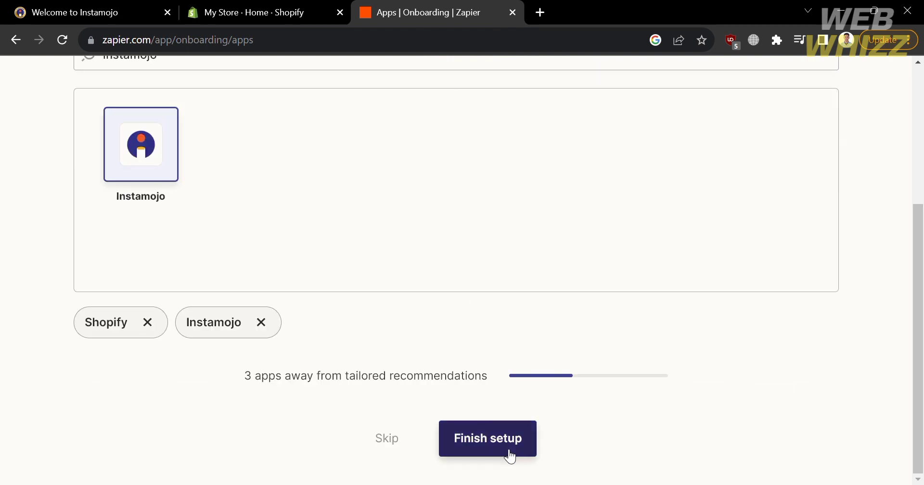
left_click(511, 456)
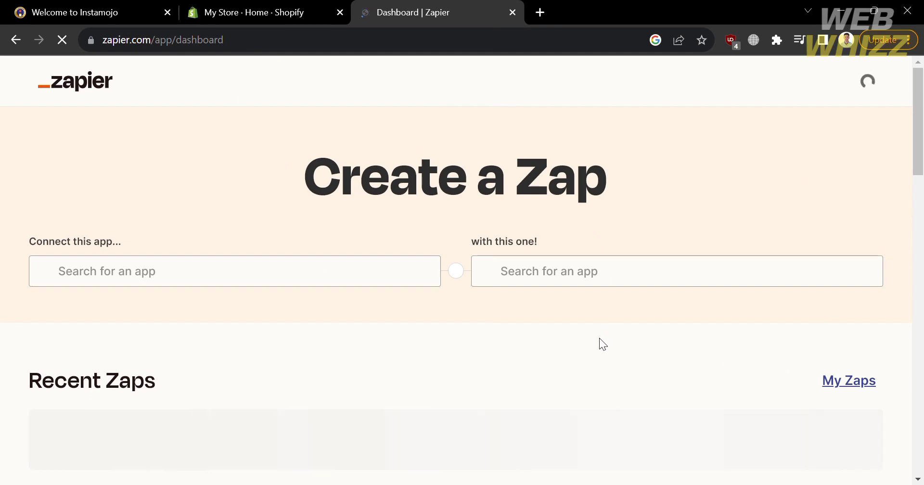
Step: Start a new untitled Zap from the Zapier dashboard
scroll(603, 344, "down", 5)
scroll(604, 344, "up", 5)
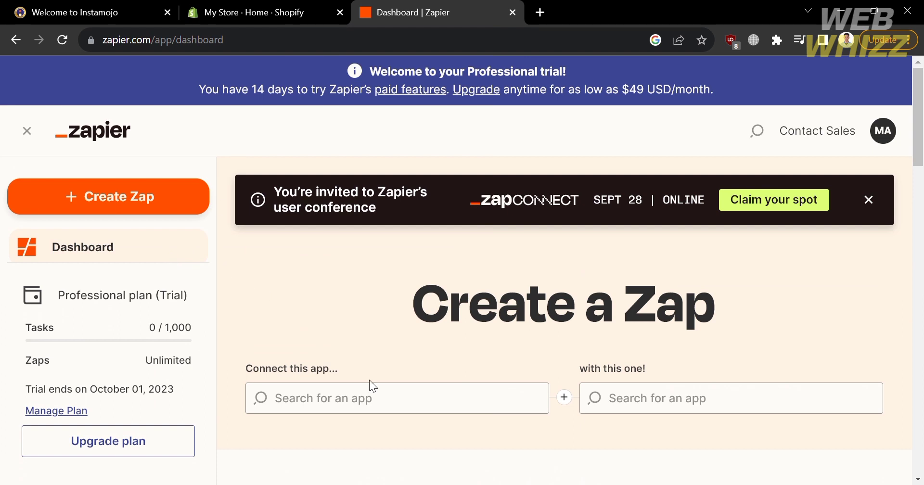
left_click(179, 209)
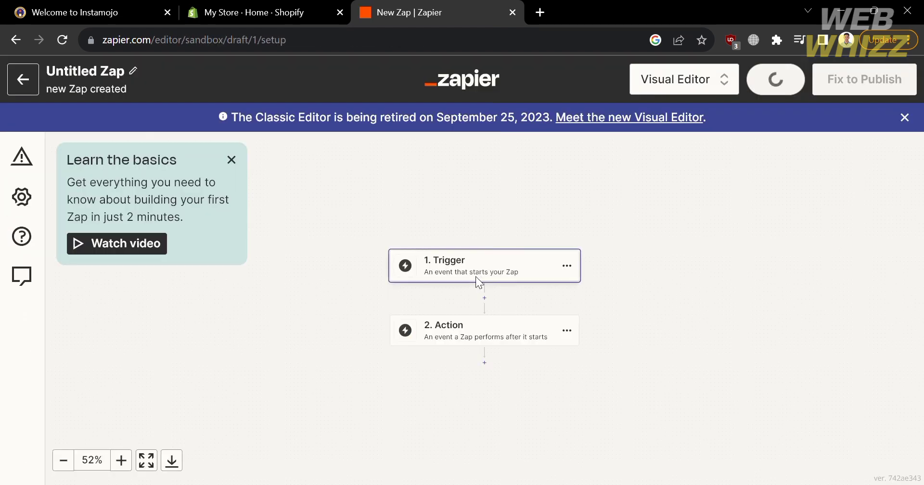
Step: Choose Instamojo as the Zap's trigger app
left_click(476, 276)
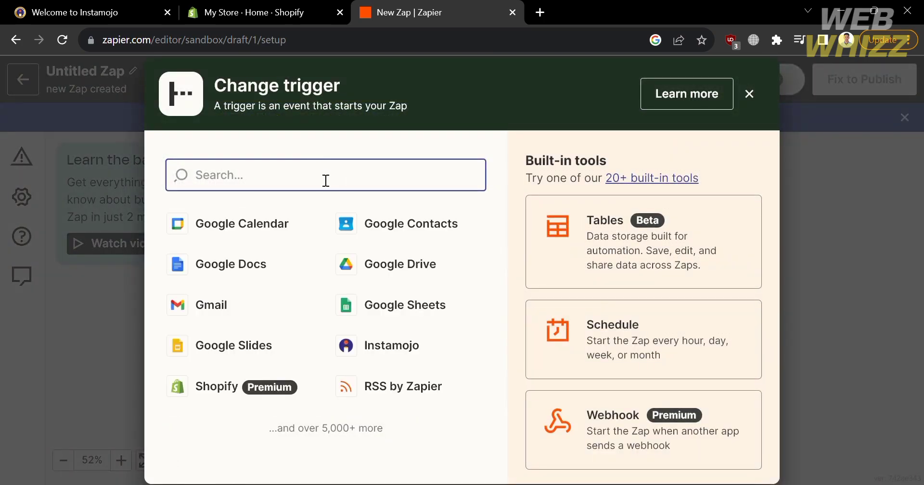
type("i")
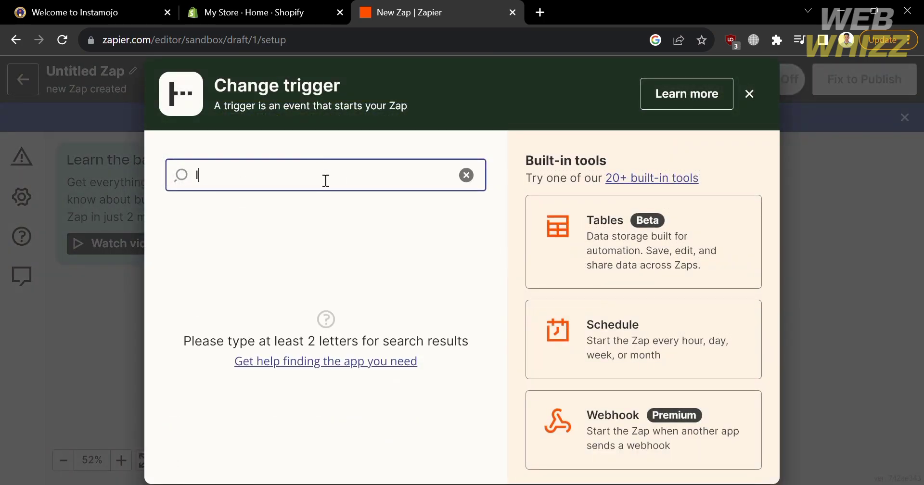
key("Escape")
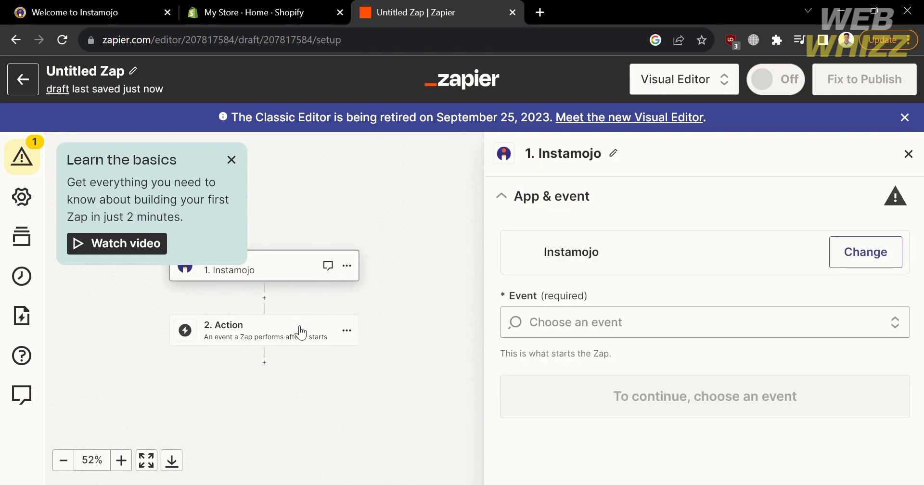
Step: Set the trigger event to New Dropped-Off Payment and bring up the action app chooser
left_click(694, 320)
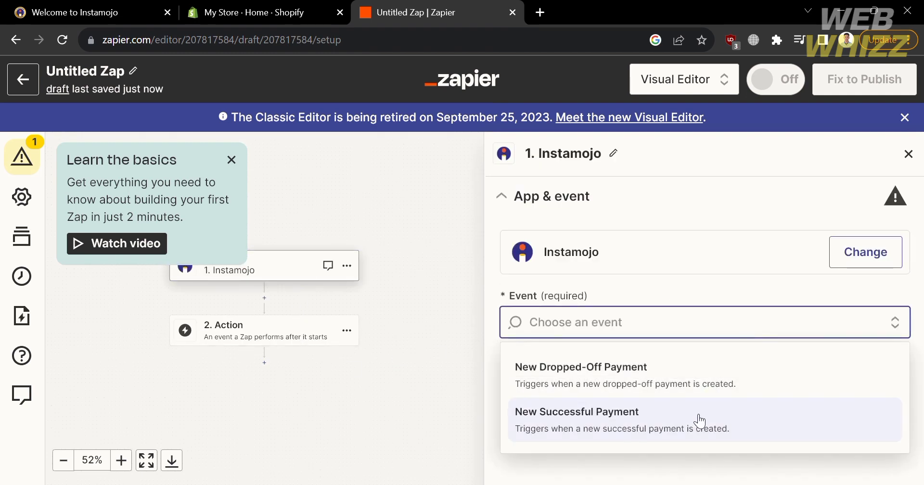
left_click(697, 389)
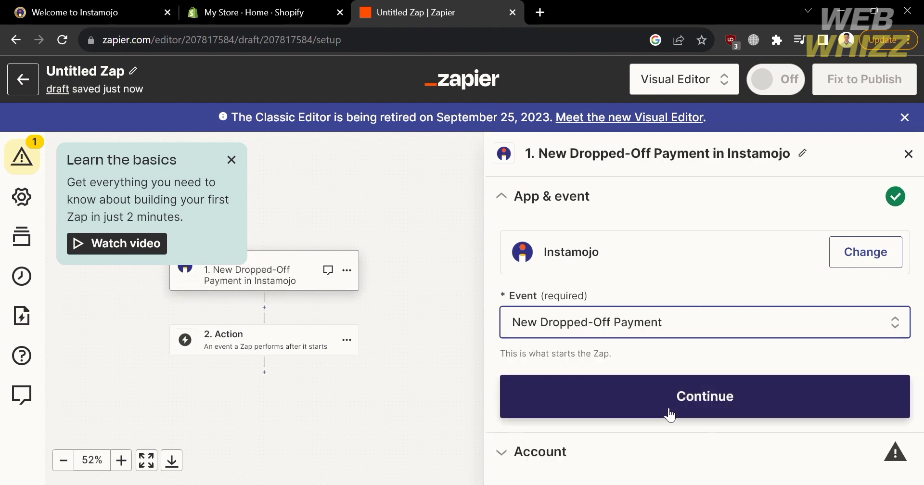
left_click(671, 415)
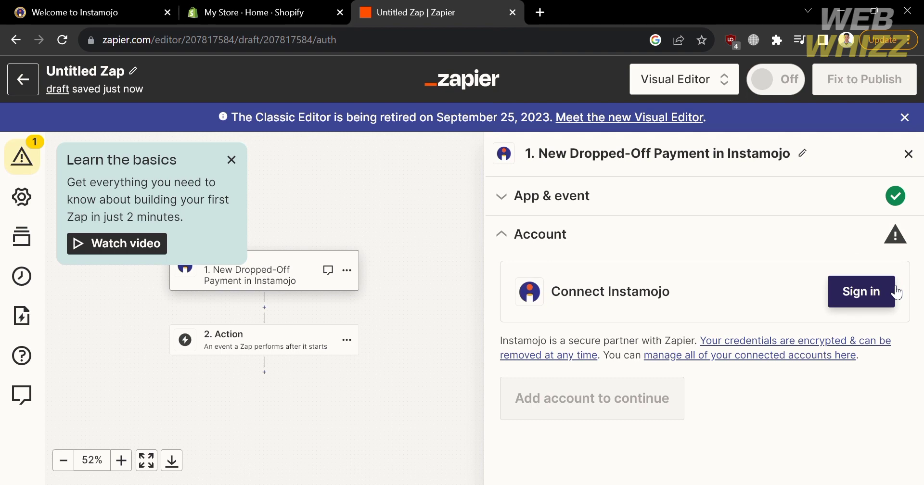
left_click(228, 342)
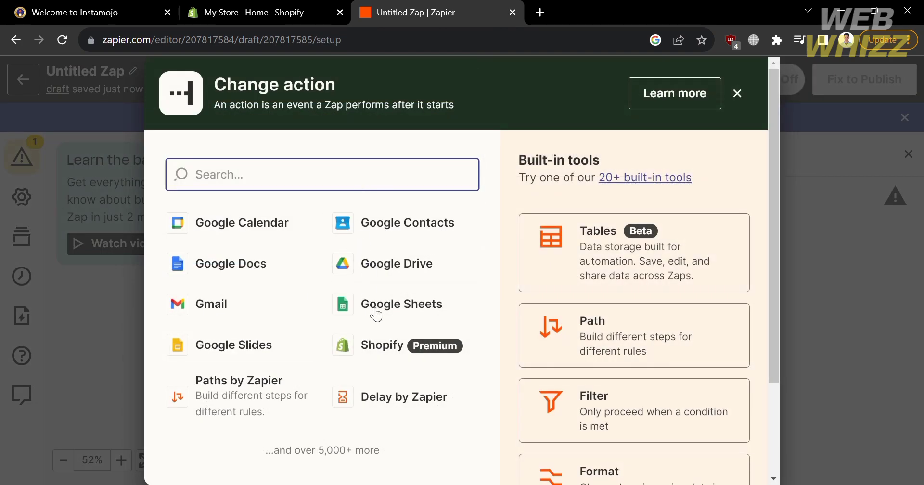
Step: Make the action Shopify's Update Customer event, then close the step panel
left_click(399, 341)
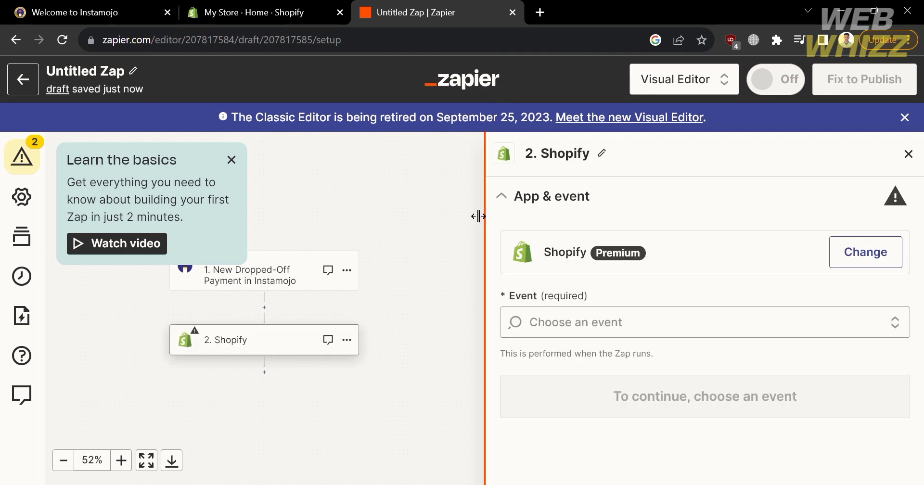
left_click(232, 160)
left_click(605, 322)
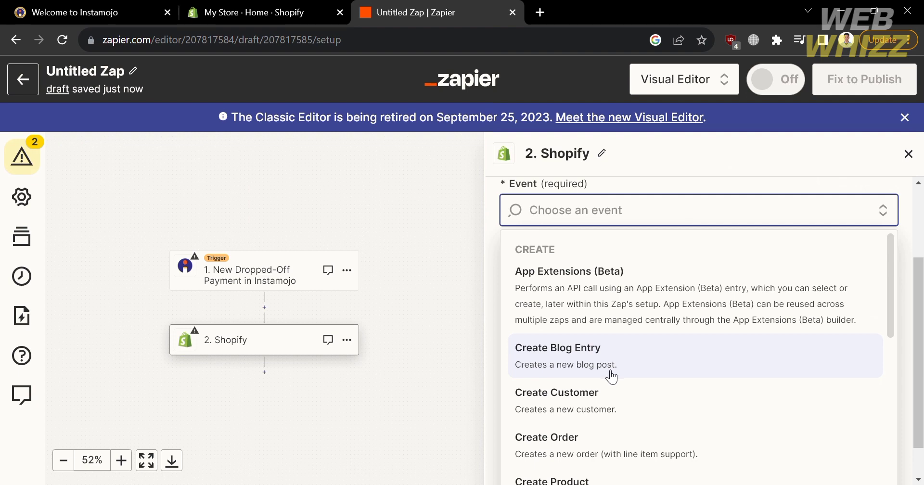
scroll(611, 376, "down", 3)
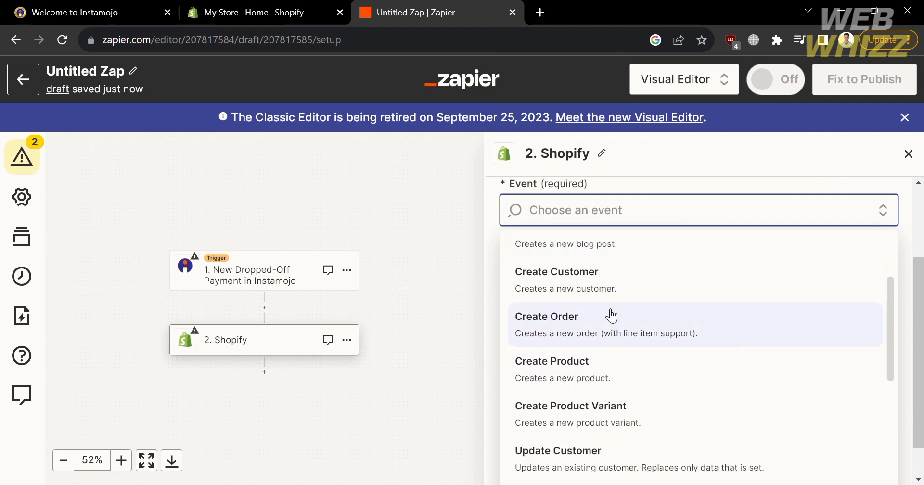
scroll(615, 380, "down", 3)
scroll(618, 380, "up", 1)
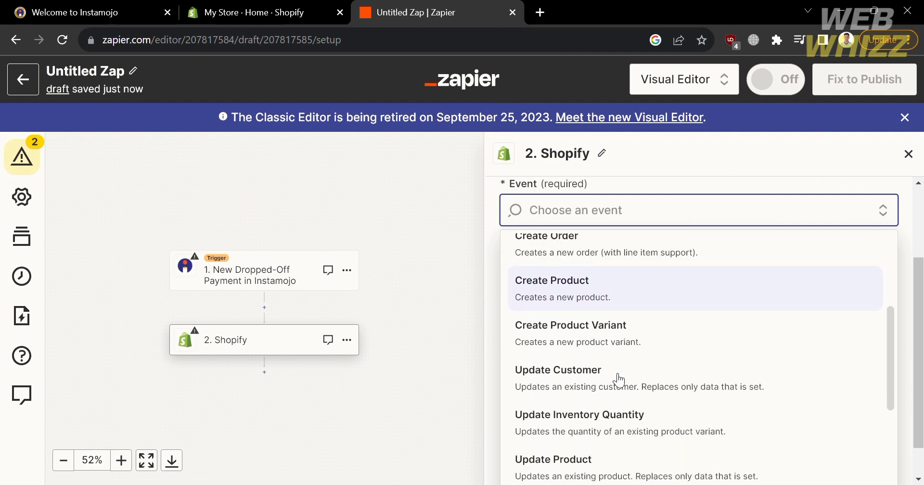
left_click(616, 378)
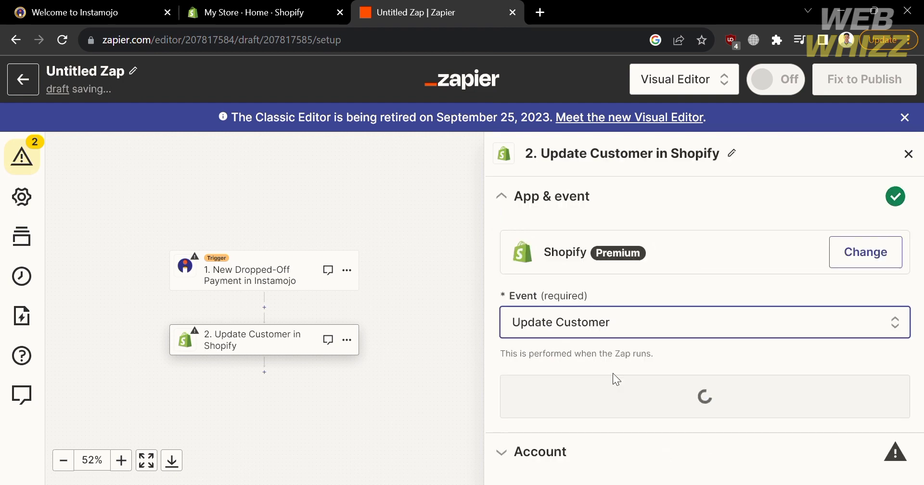
left_click(686, 398)
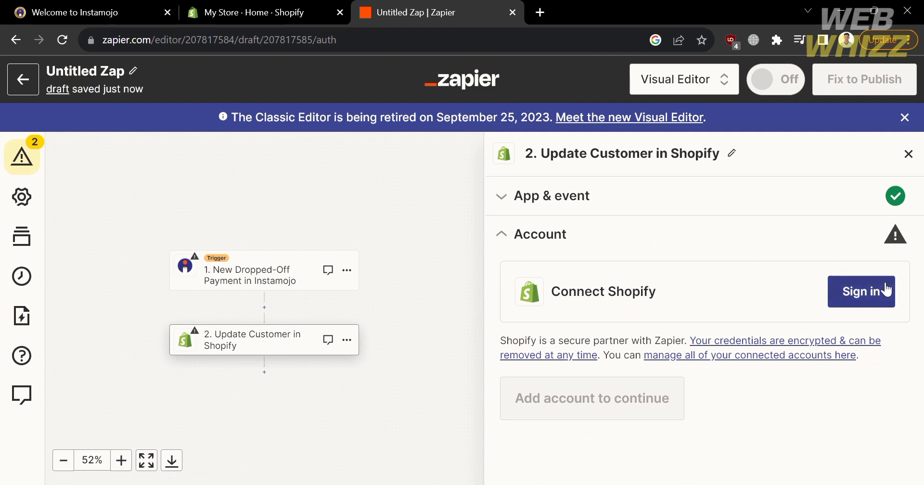
key("Escape")
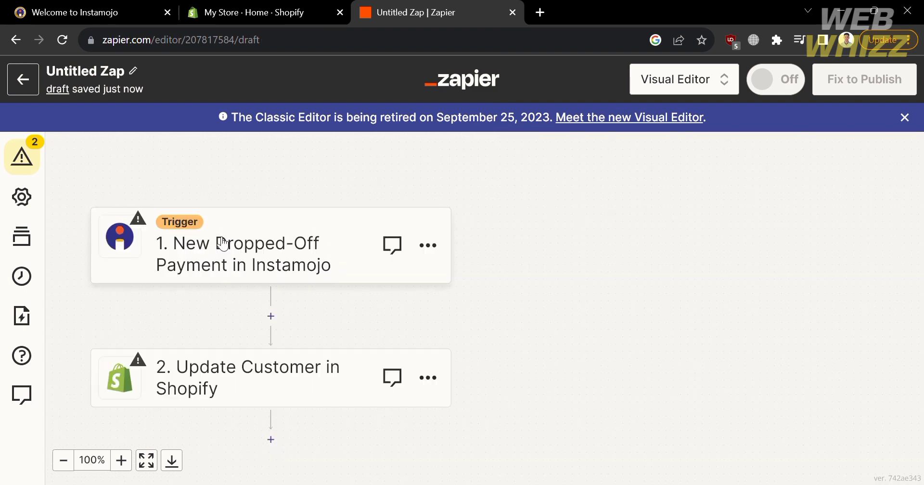